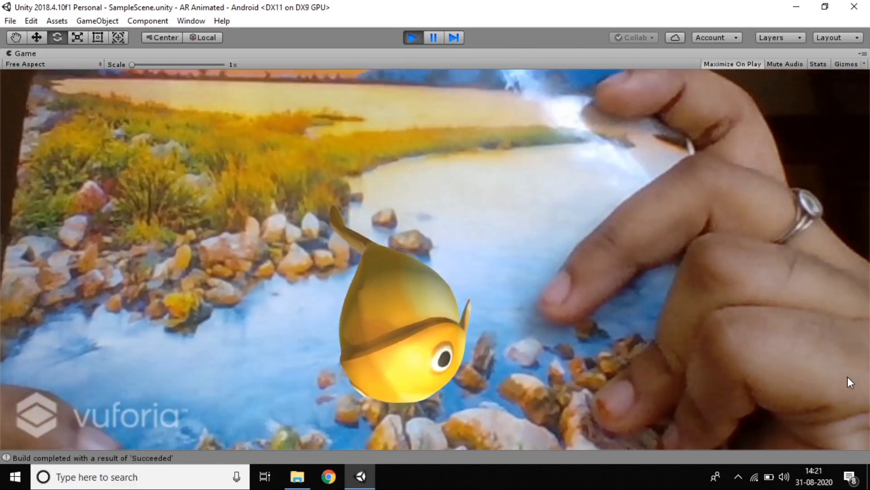
- Restore the editor layout from the maximized Game view while the AR scene keeps playing
double_click(404, 56)
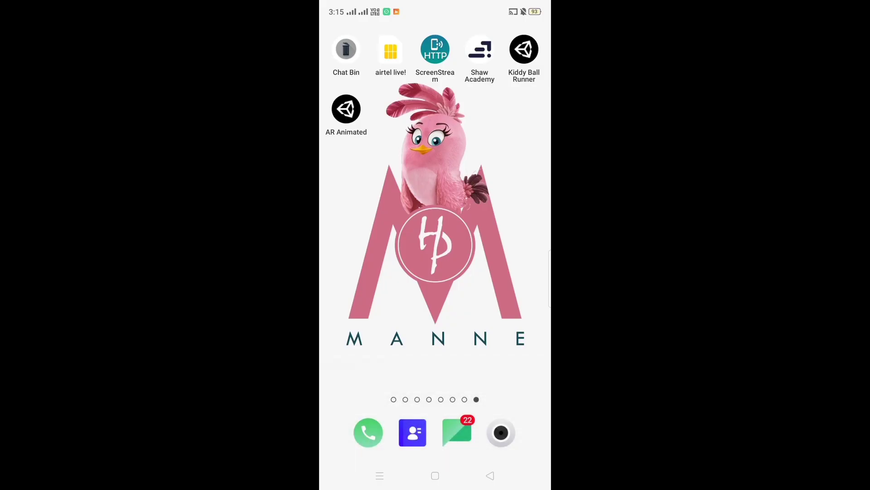
- Launch the AR Animated app from the phone's home screen
left_click(346, 108)
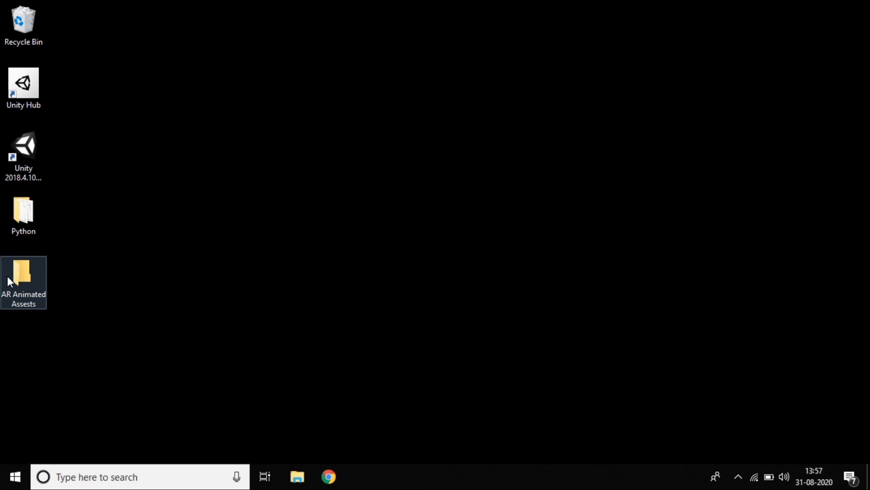
- Open the Book image from the AR Animated Assests folder in Photo Viewer
double_click(9, 276)
left_click(172, 161)
double_click(173, 162)
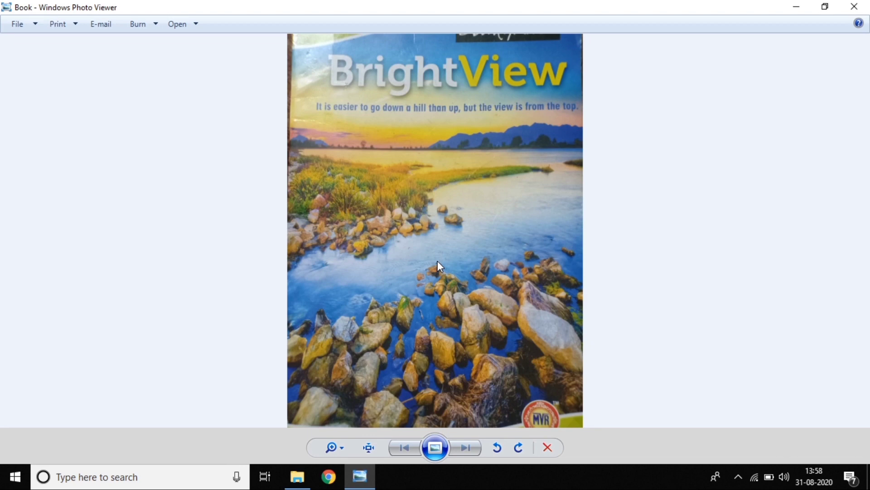
- Search for 'unity' from the taskbar, launch Unity, and dismiss the OBS notification
left_click(185, 484)
type("u")
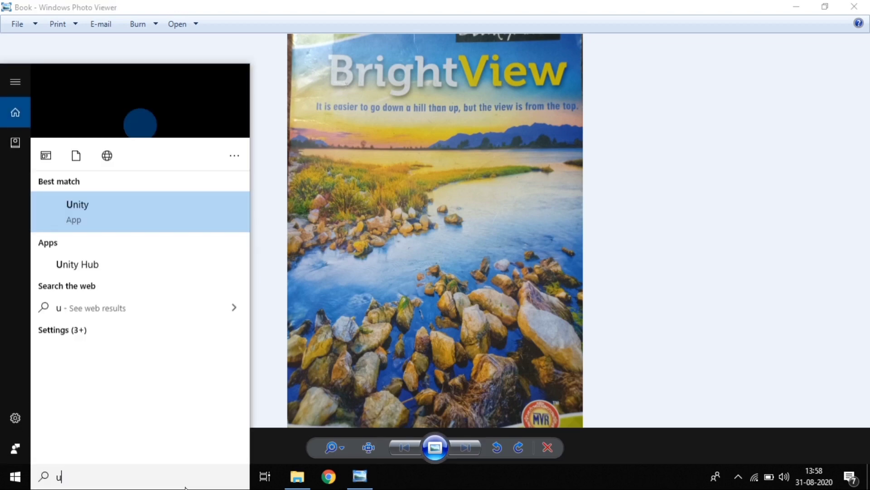
type("nity")
left_click(83, 147)
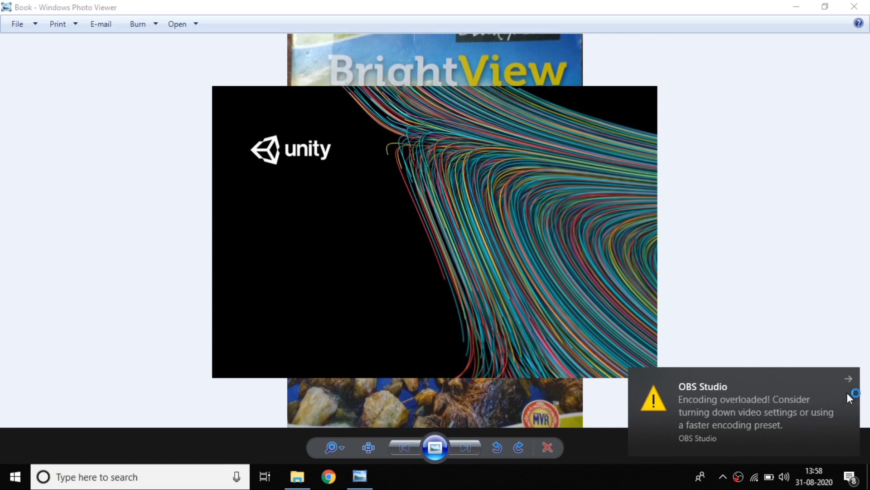
left_click(852, 378)
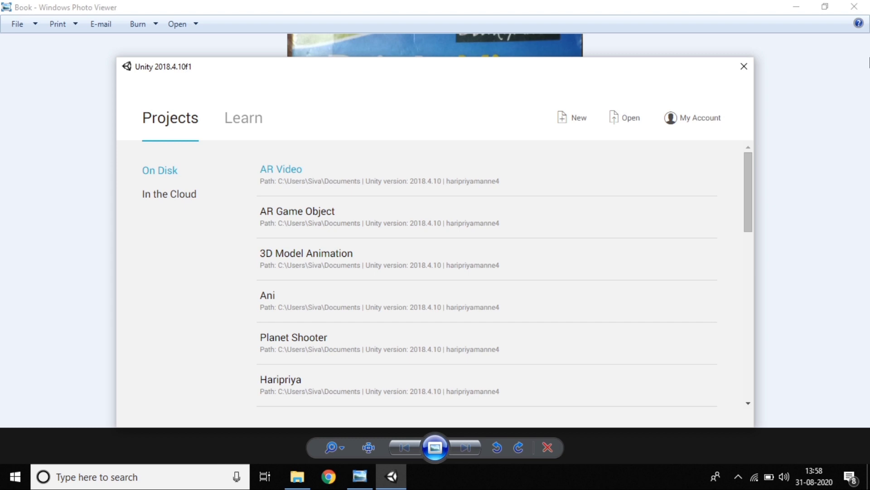
- Create a new 3D Unity project named 'AR Animated'
left_click(576, 123)
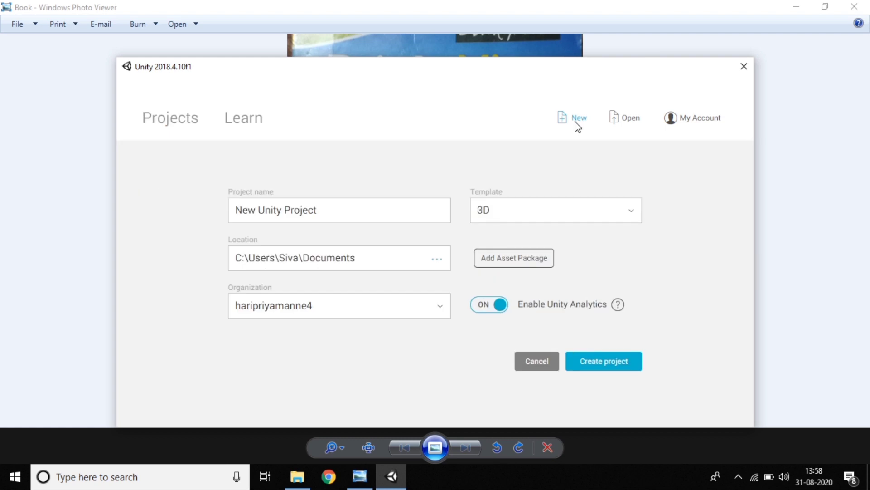
triple_click(362, 216)
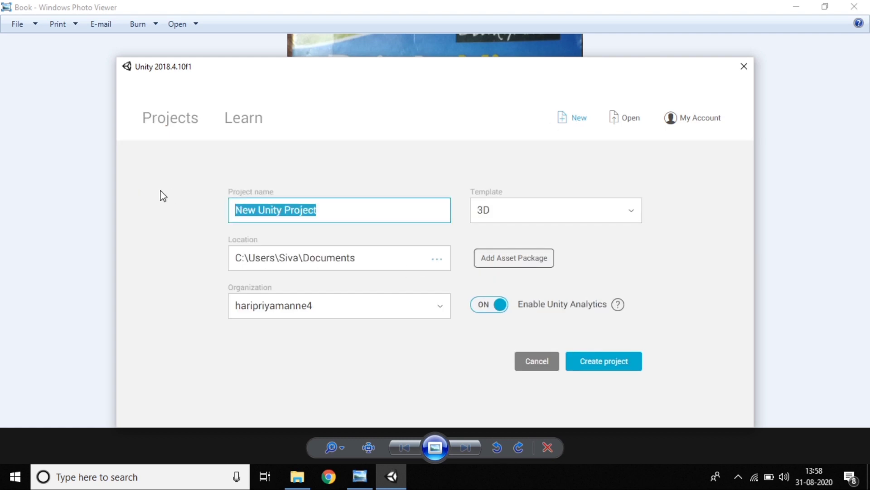
type("AR Animated")
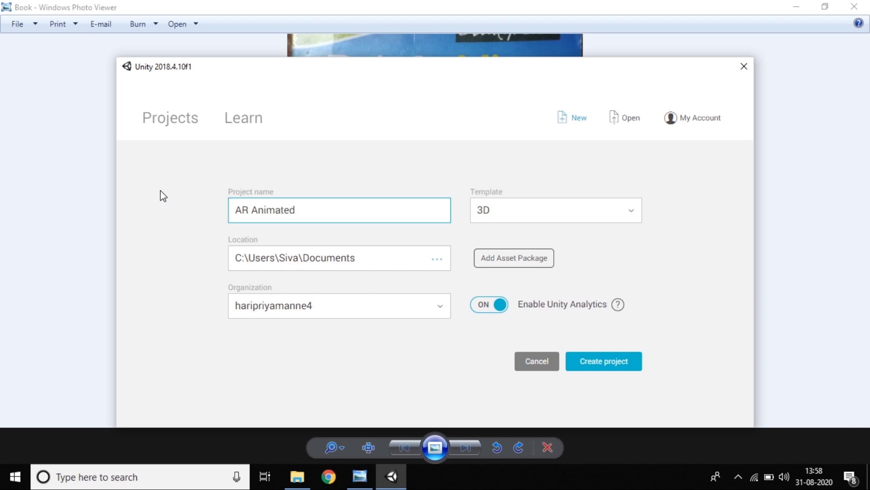
left_click(582, 361)
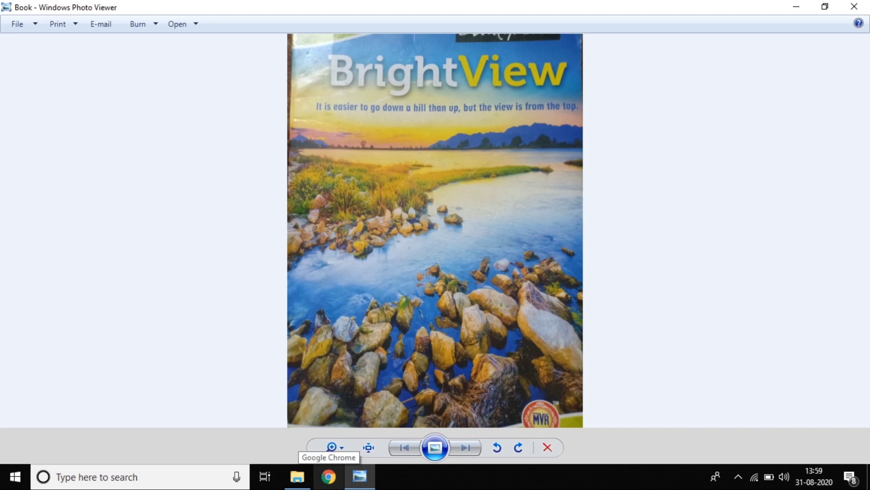
- Search Chrome for 'vuforia download windows 10' and open the Vuforia SDK Download page
left_click(329, 476)
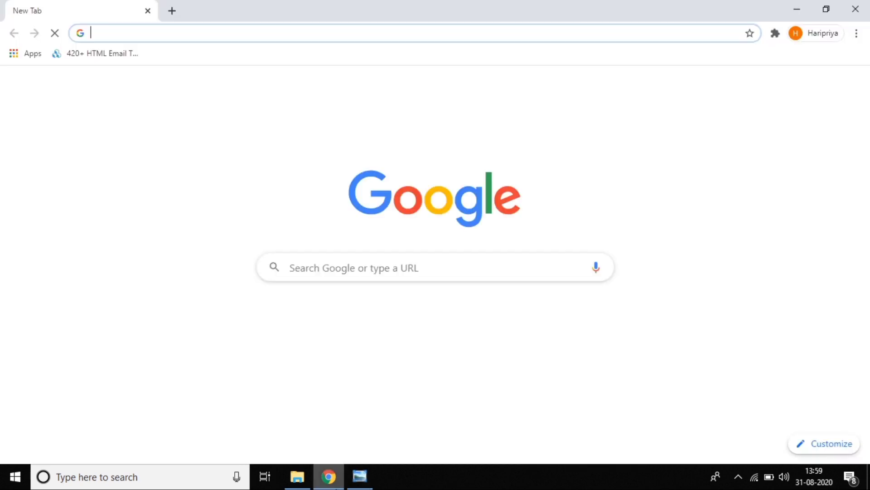
type("vuforia download windows 10")
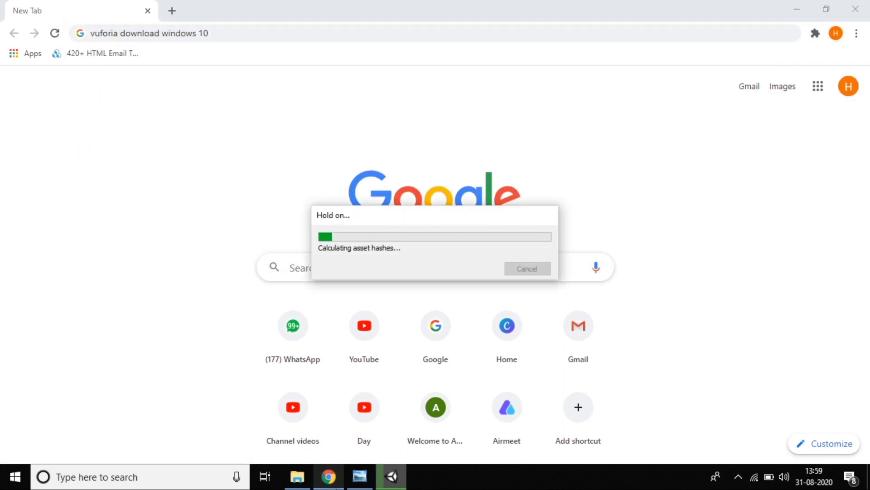
left_click(249, 33)
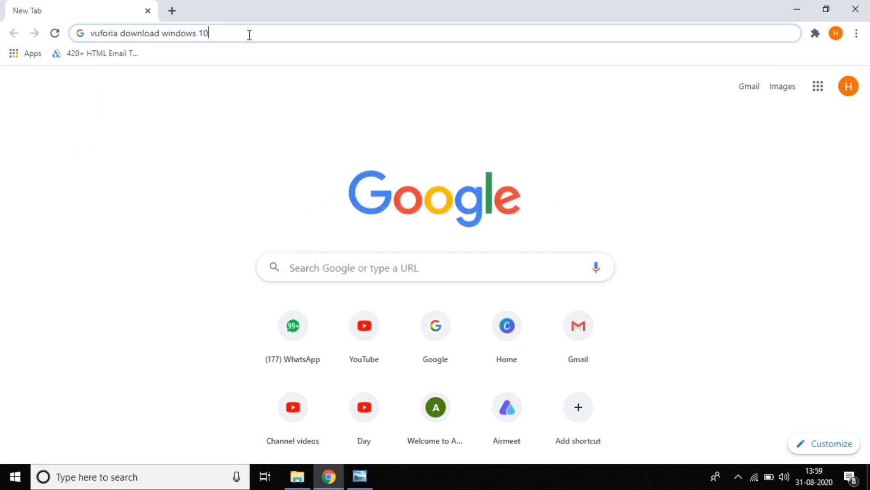
key("Return")
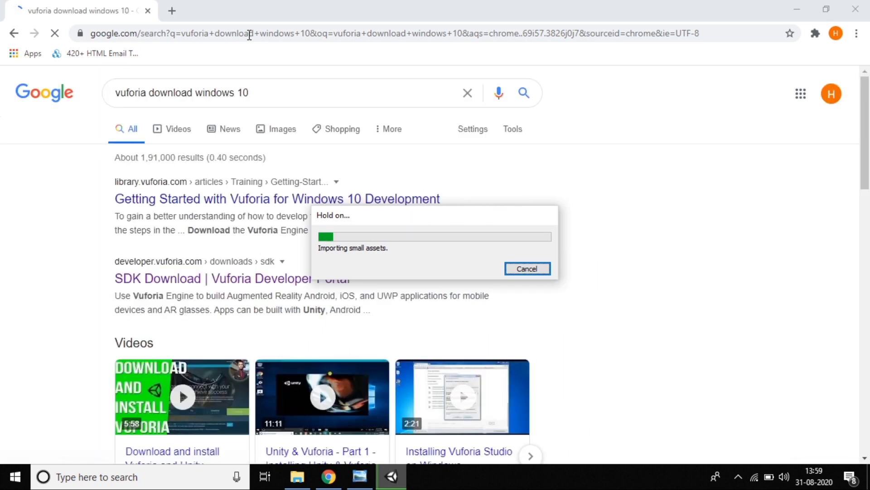
left_click(131, 278)
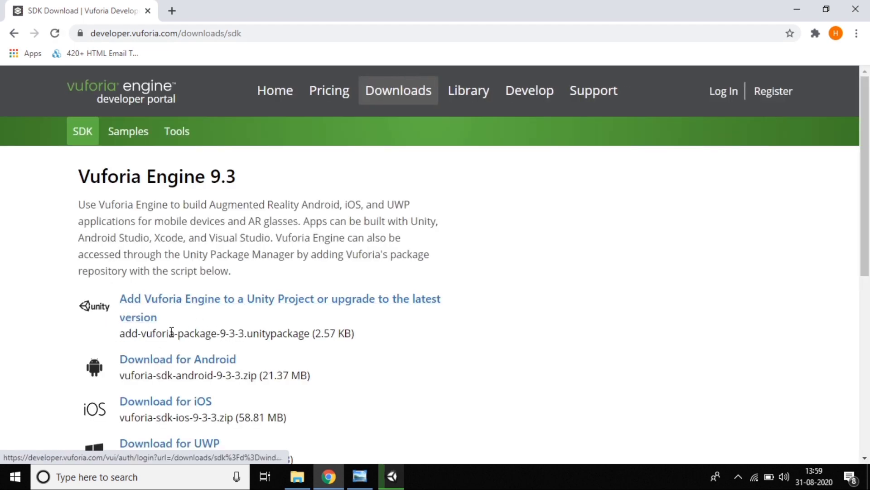
- Choose Add Vuforia Engine to a Unity Project and view the developer registration form
left_click(164, 303)
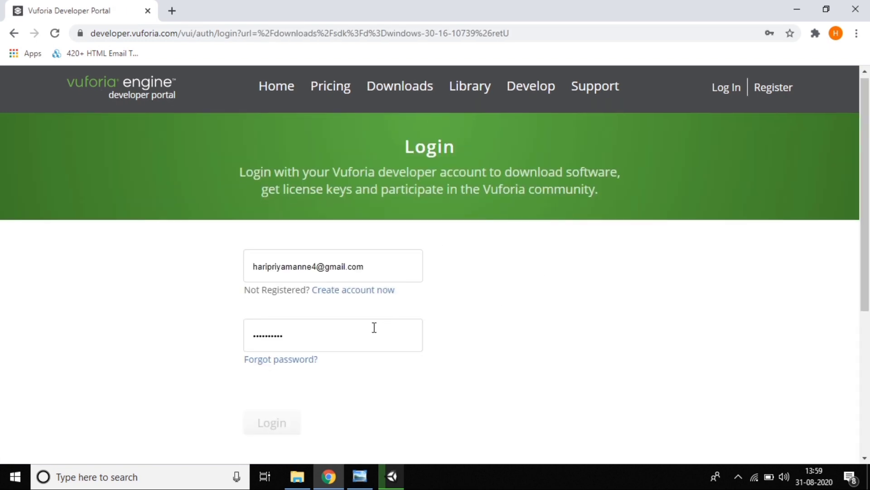
scroll(362, 308, "down", 4)
scroll(277, 250, "up", 4)
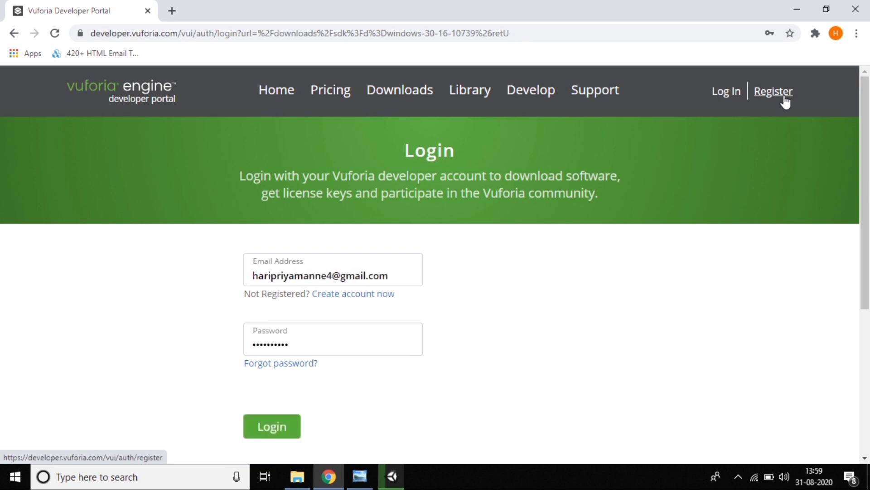
left_click(785, 101)
left_click(323, 276)
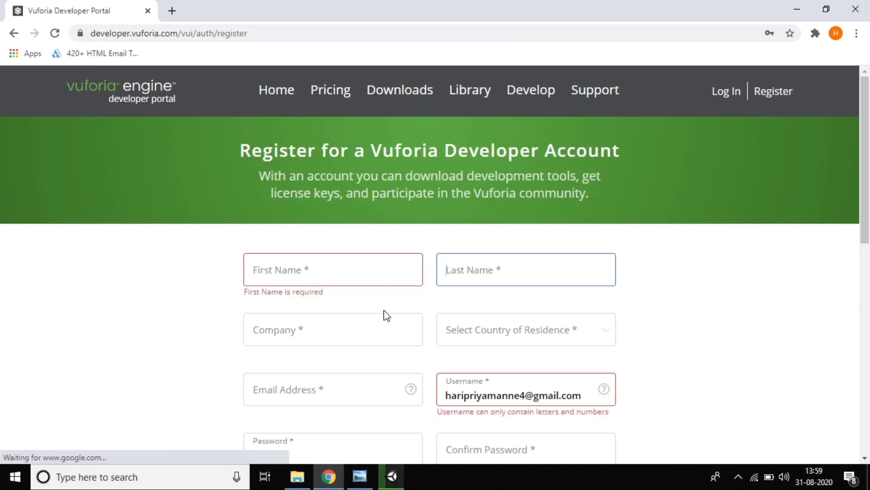
left_click(361, 330)
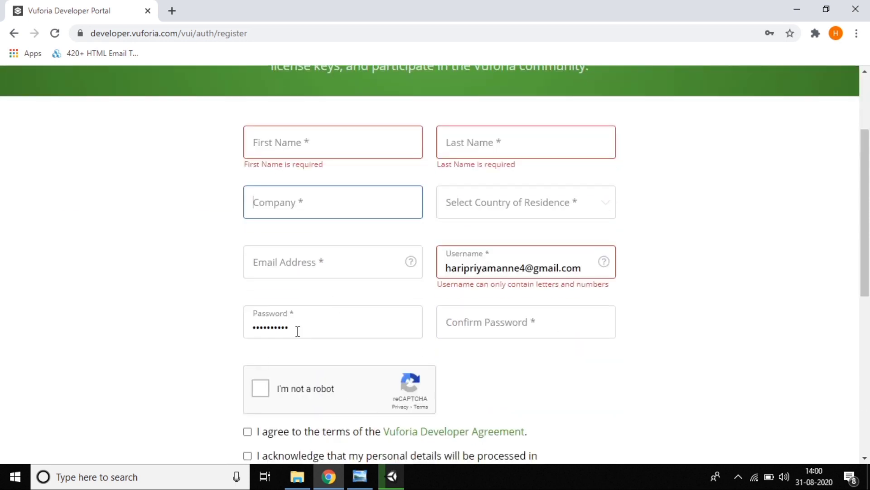
- Return to the login page and submit the Vuforia developer account sign-in
scroll(278, 404, "down", 1)
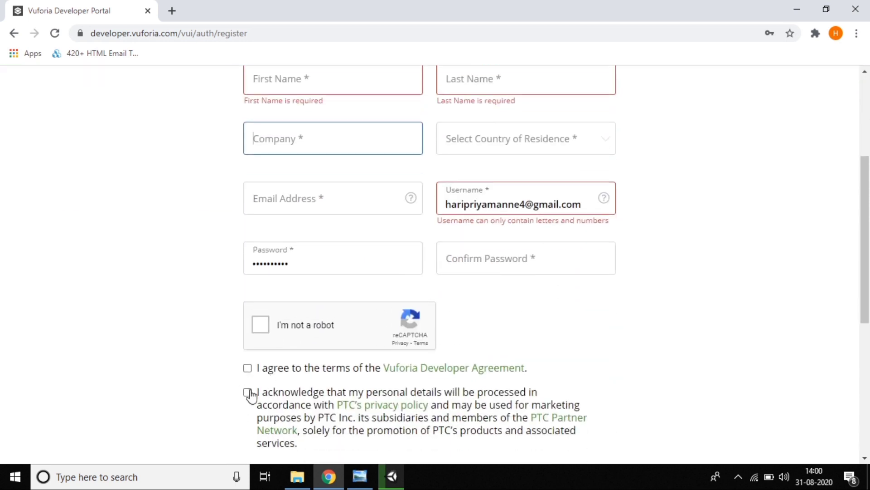
scroll(247, 391, "down", 3)
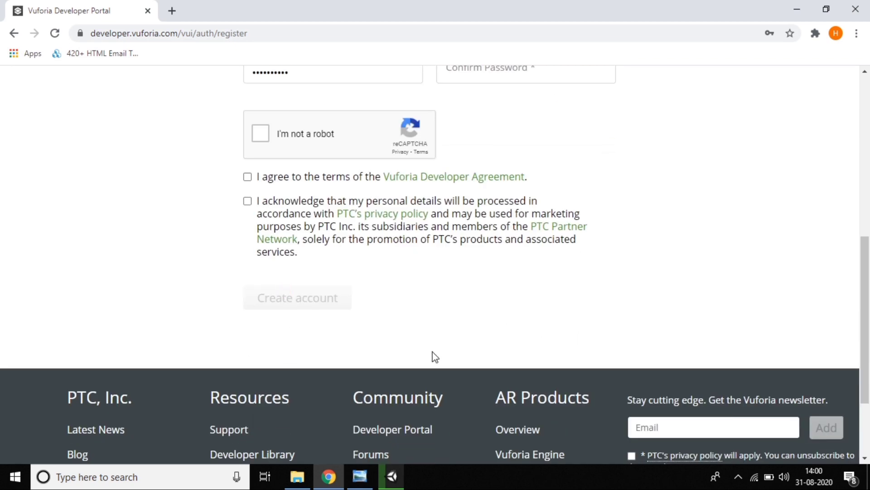
scroll(465, 361, "up", 4)
scroll(847, 73, "up", 2)
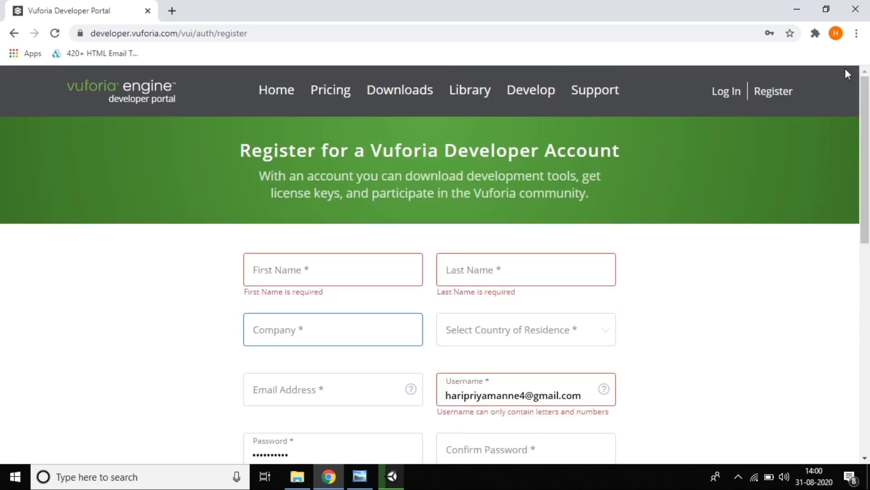
left_click(740, 92)
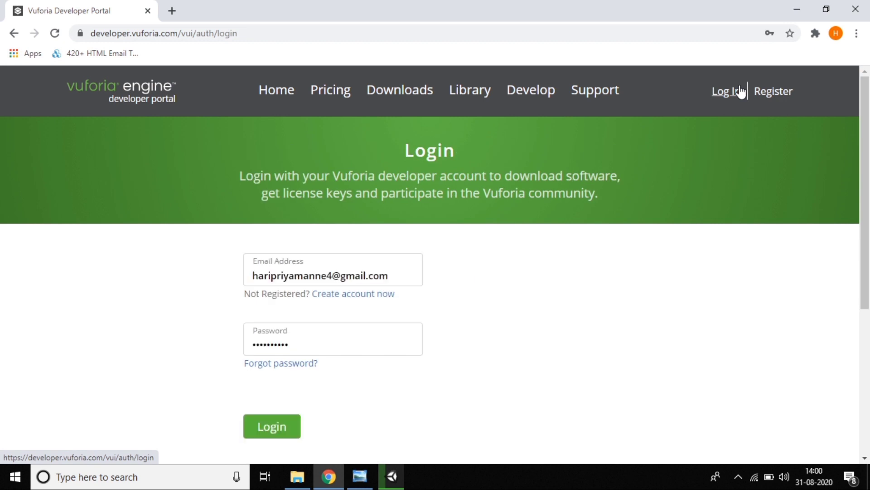
left_click(278, 427)
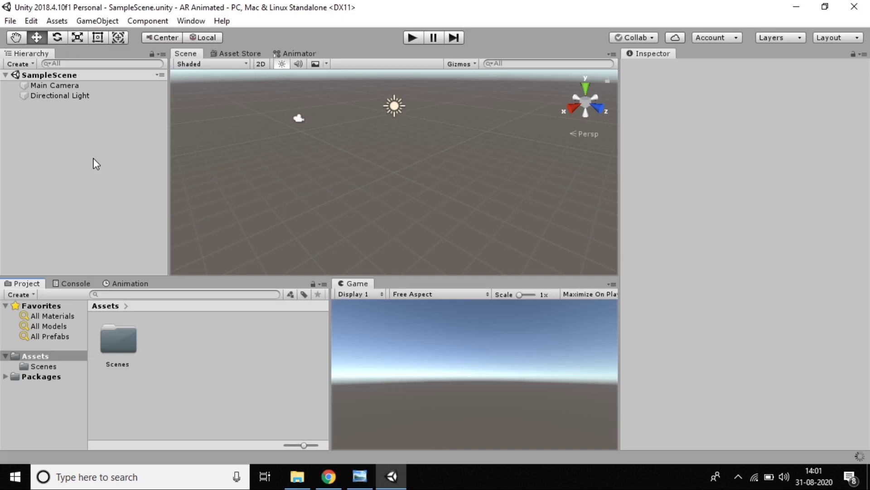
- Replace the Main Camera with a Vuforia AR Camera, importing the Vuforia Engine assets
right_click(93, 158)
mouse_move(167, 366)
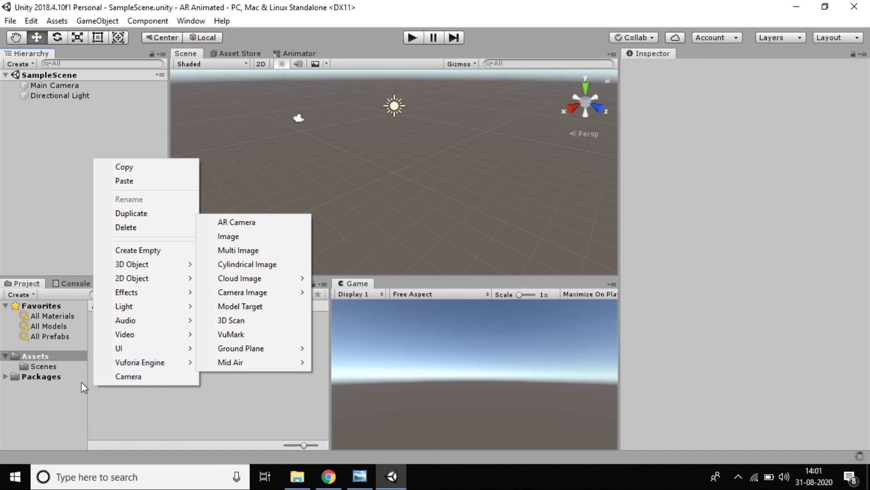
left_click(59, 89)
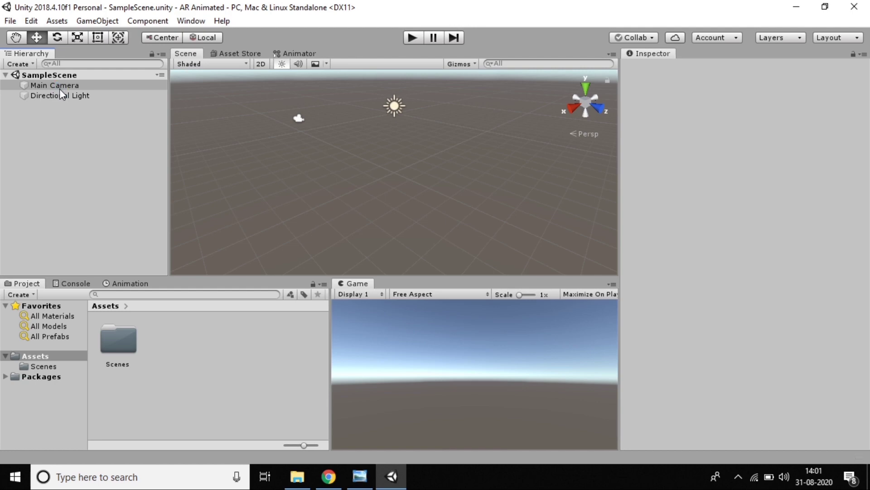
left_click(59, 88)
key("Delete")
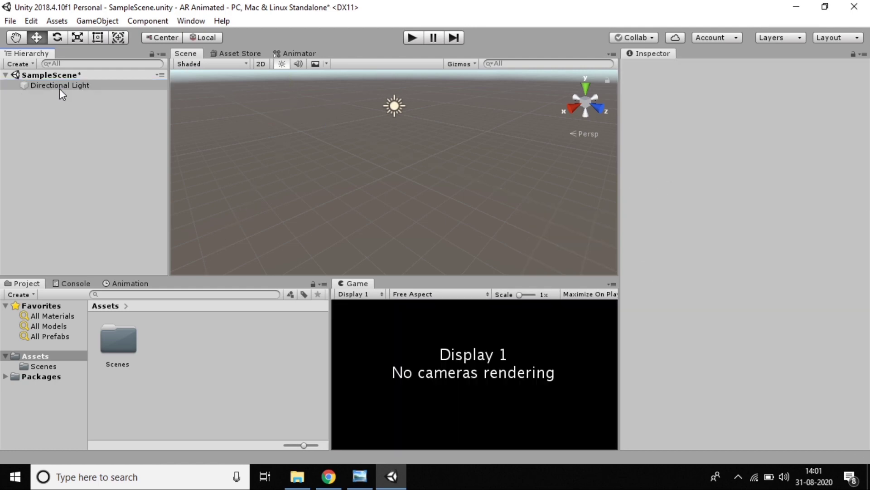
right_click(45, 116)
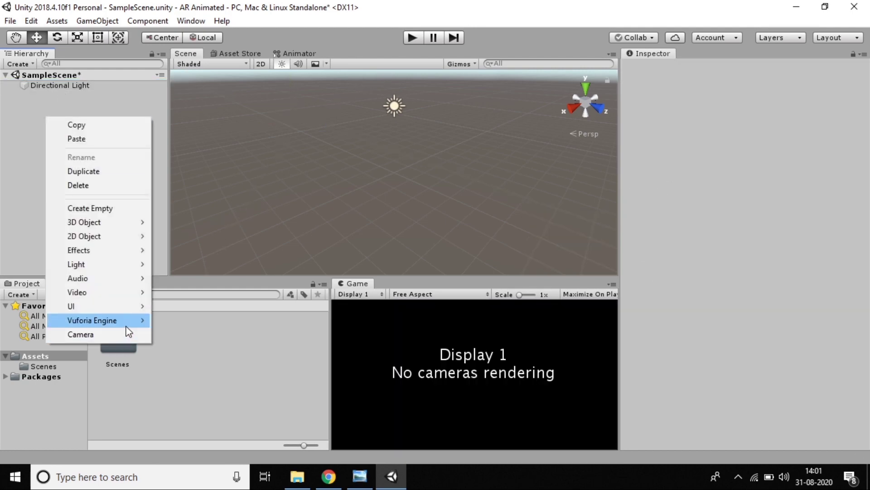
mouse_move(128, 322)
left_click(184, 322)
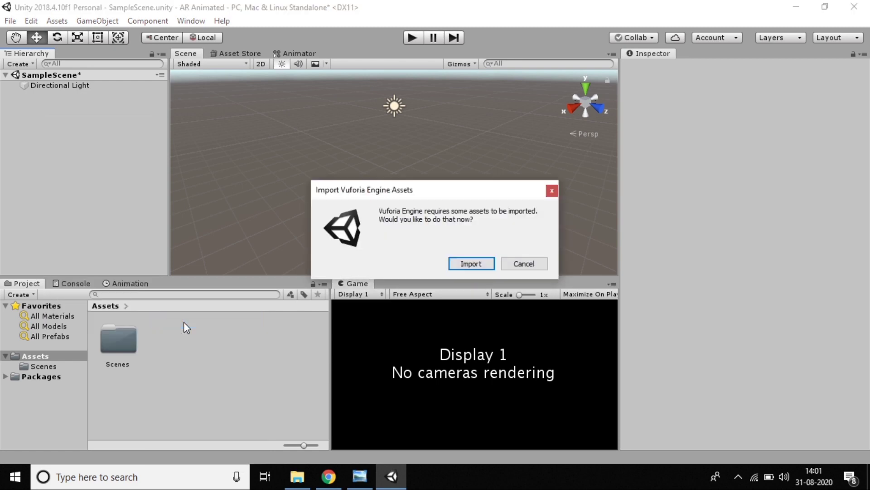
left_click(478, 264)
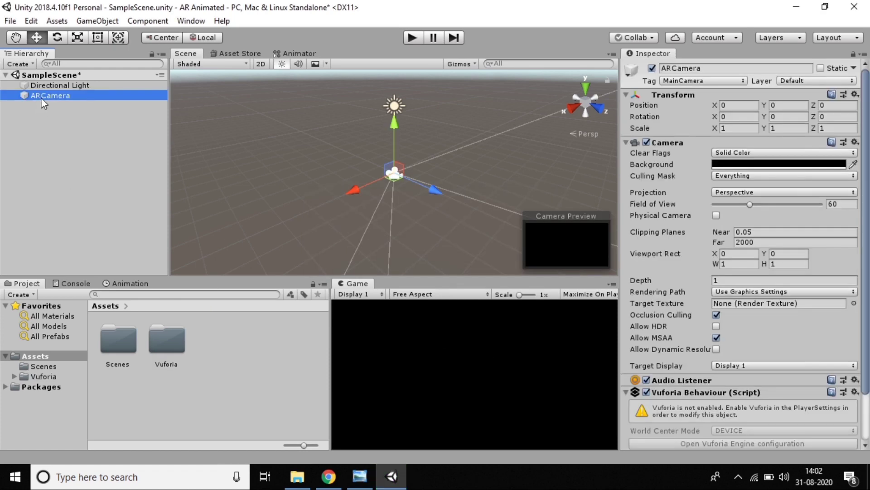
- Select the ARCamera to review its Vuforia components in the Inspector
left_click(85, 168)
left_click(85, 100)
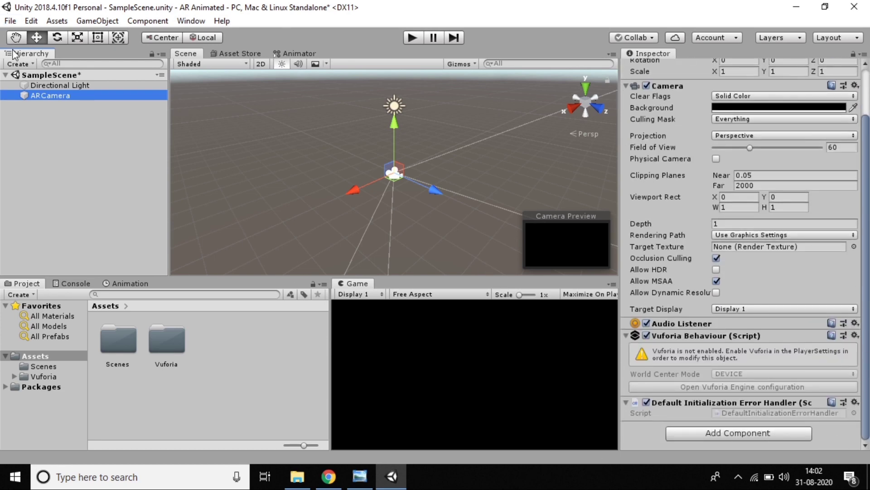
left_click(10, 21)
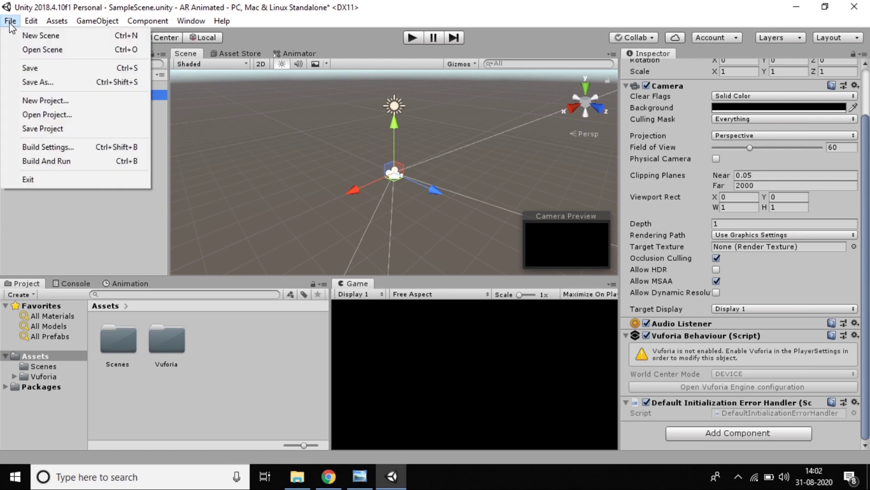
- Switch the build platform to Android and open its Player Settings
left_click(44, 151)
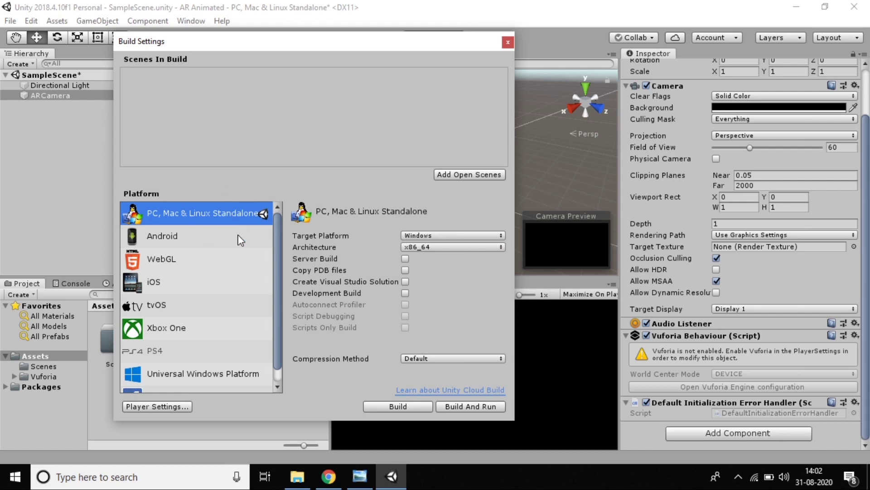
left_click(240, 237)
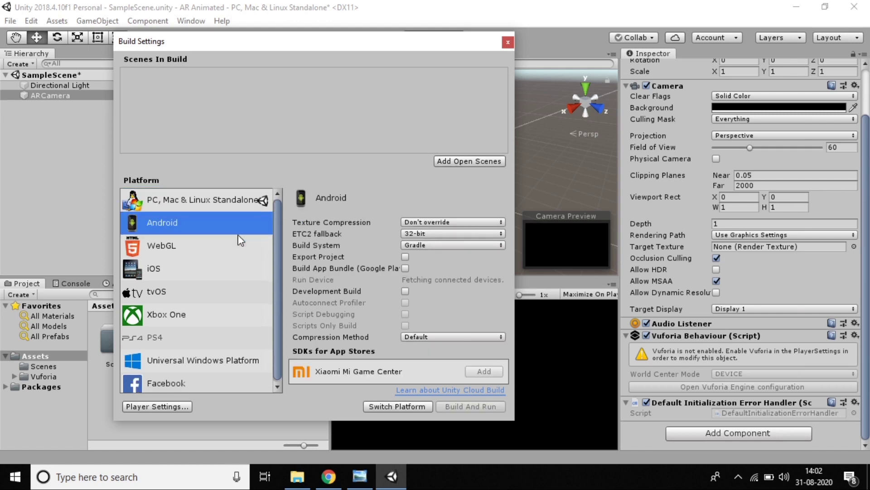
left_click(405, 409)
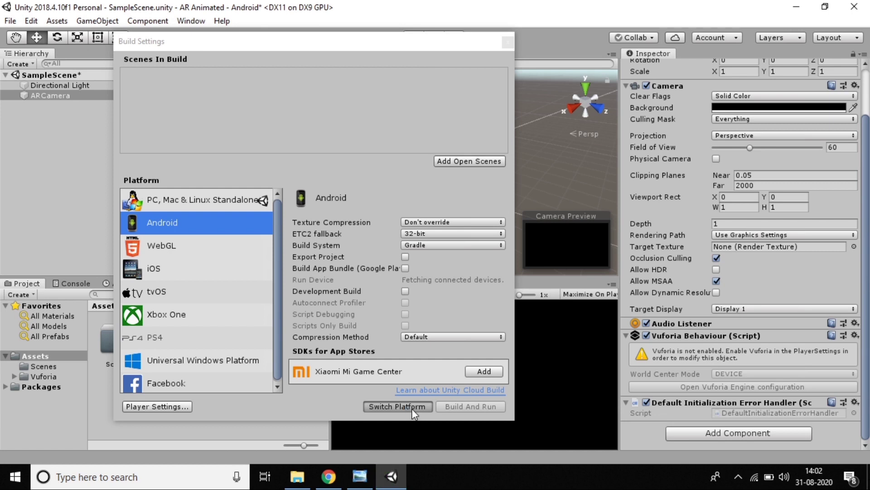
left_click(412, 407)
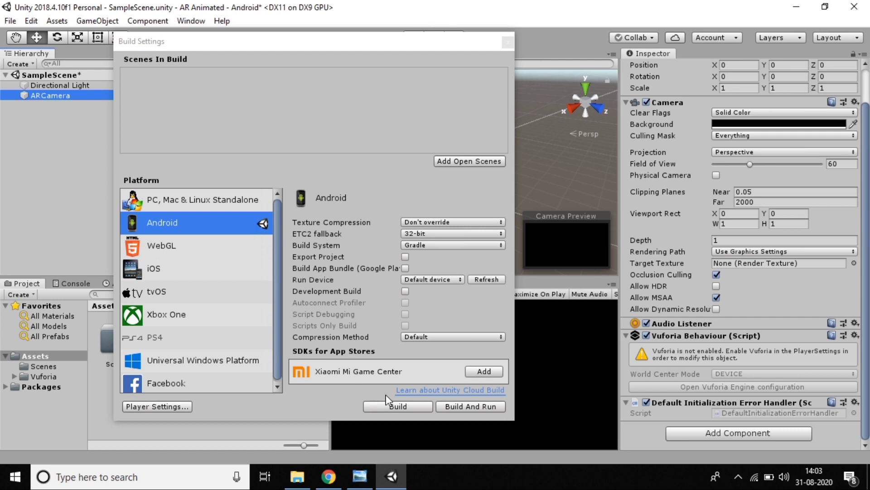
left_click(161, 410)
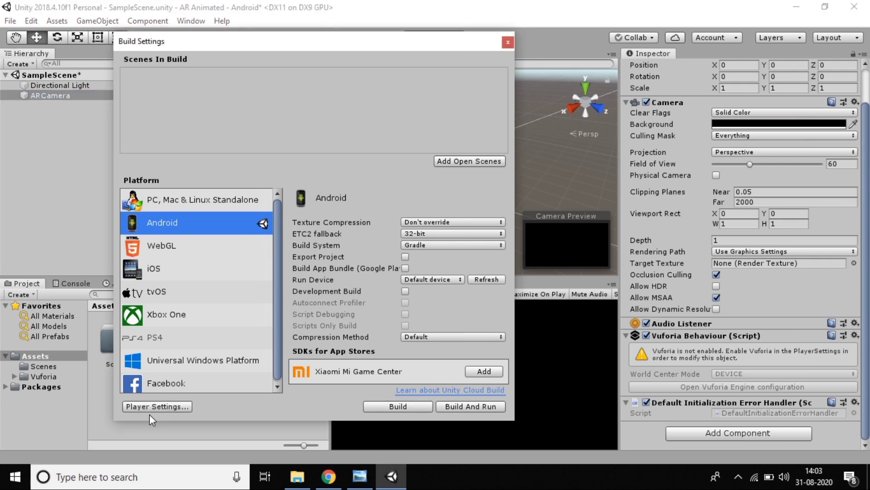
left_click(156, 409)
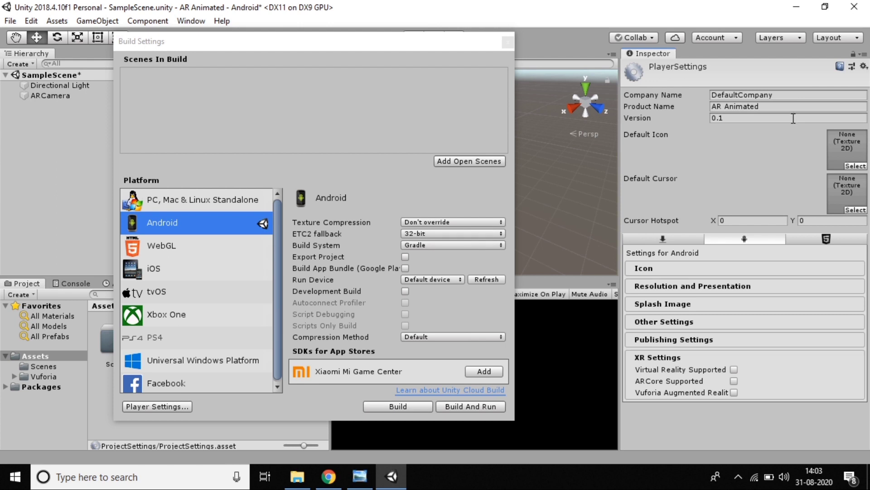
left_click(798, 96)
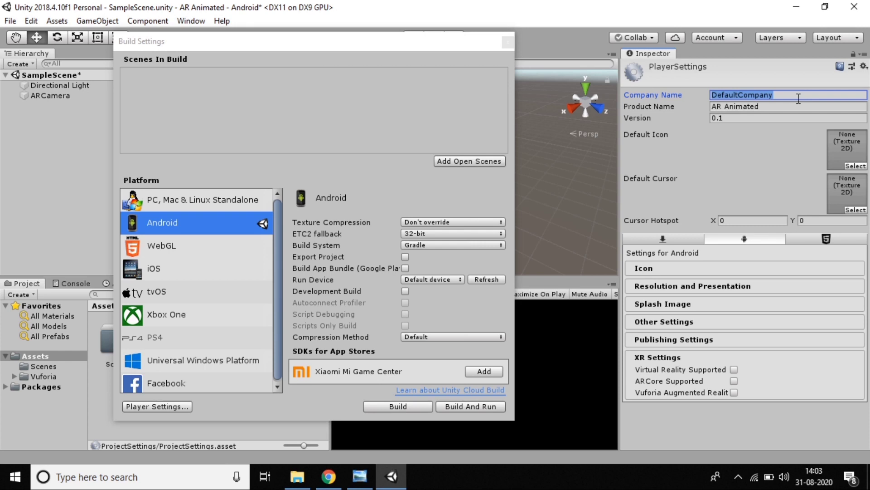
- Change the Company Name from DefaultCompany to 'TechTrends'
type("Tech Tr")
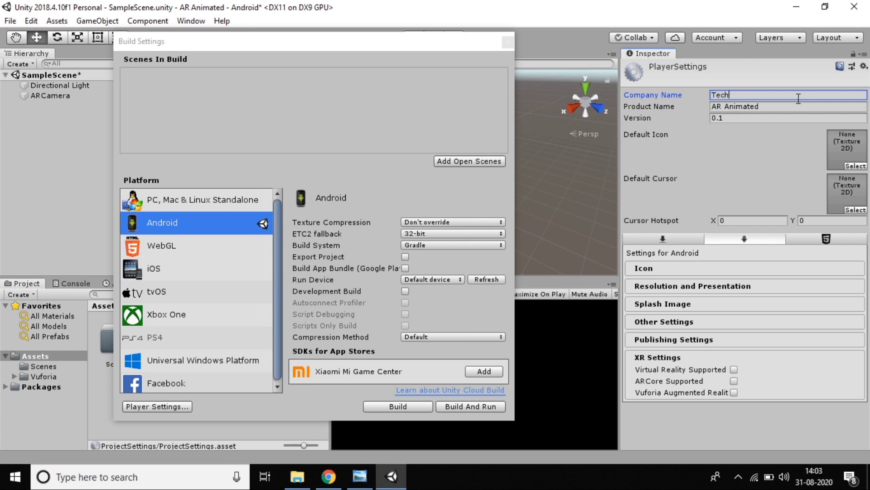
key("BackSpace")
key("BackSpace")
key("BackSpace")
type("Trends")
- Change the package name to com.TechTrends.ARAnimated under Other Settings
left_click(673, 321)
scroll(766, 362, "down", 5)
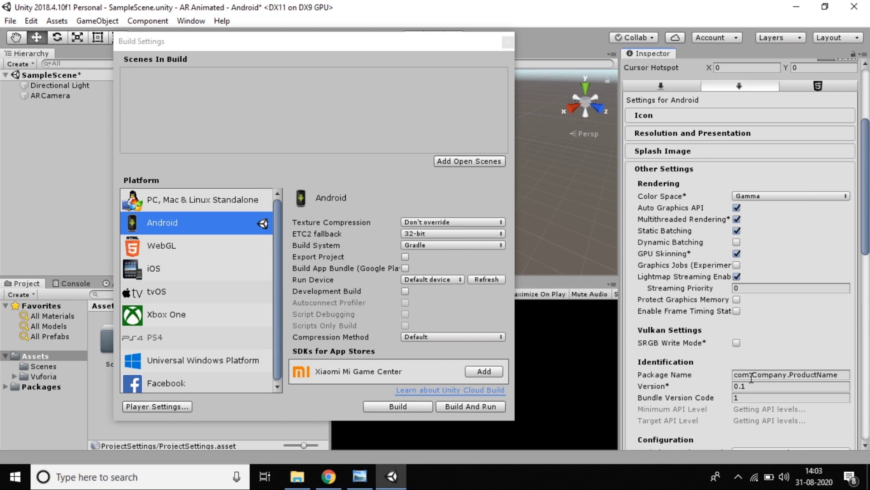
left_click_drag(752, 375, 788, 376)
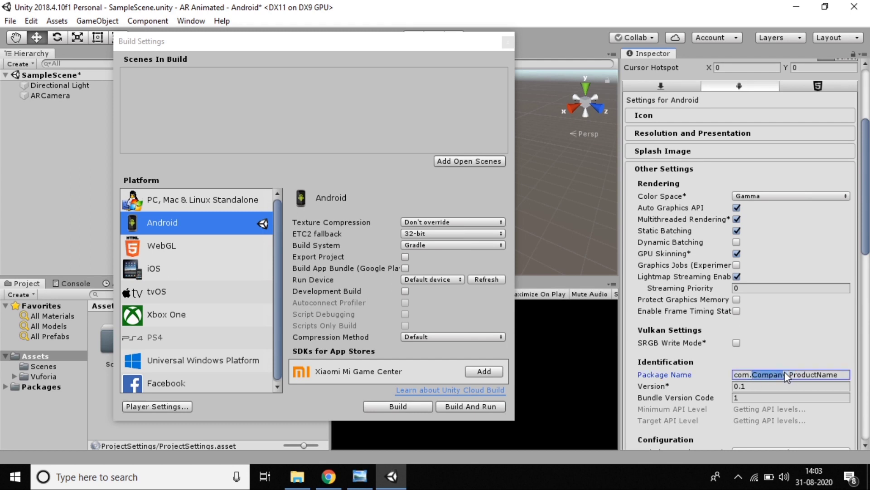
type("Tec")
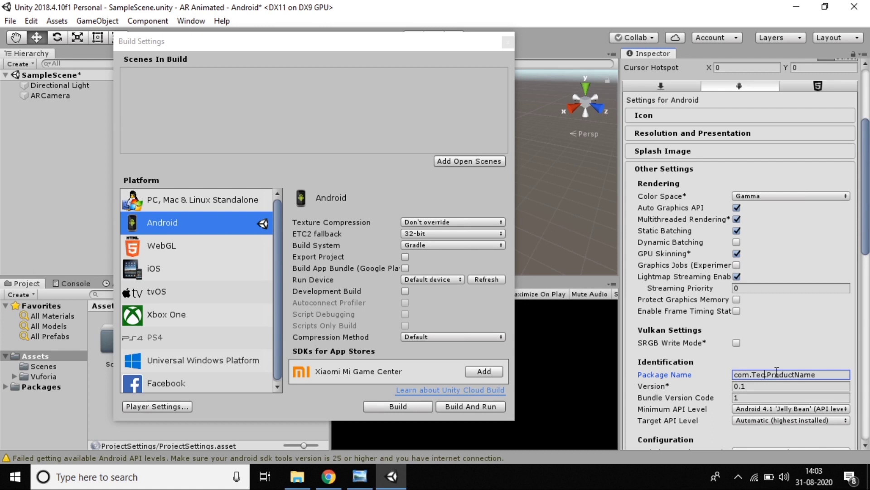
type("hTu")
type("ends")
left_click_drag(796, 375, 865, 380)
key("BackSpace")
type("ARAnimated")
- Set minimum API level to Android 5.0 Lollipop and disable Android TV compatibility
scroll(777, 362, "down", 3)
left_click(776, 332)
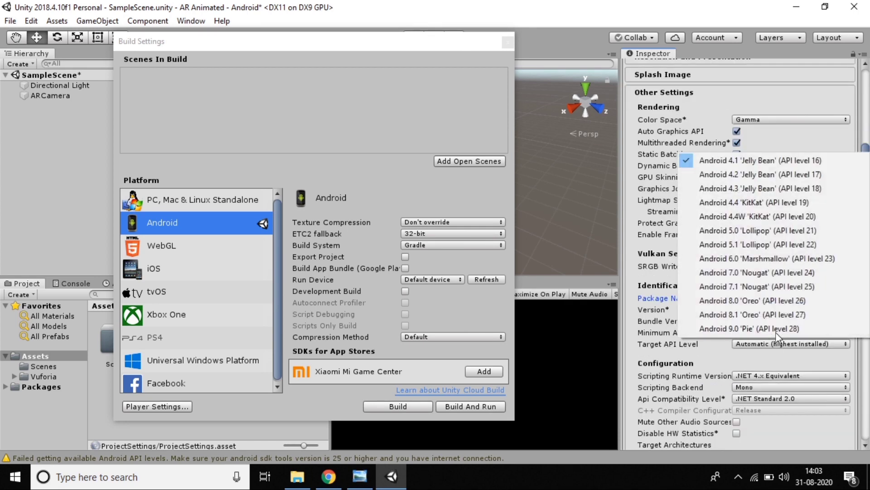
left_click(719, 235)
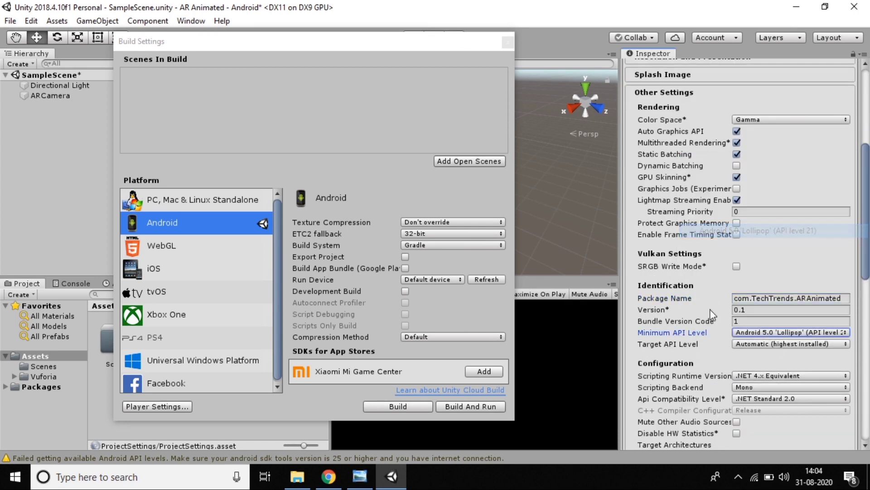
scroll(727, 317, "down", 3)
scroll(729, 355, "down", 5)
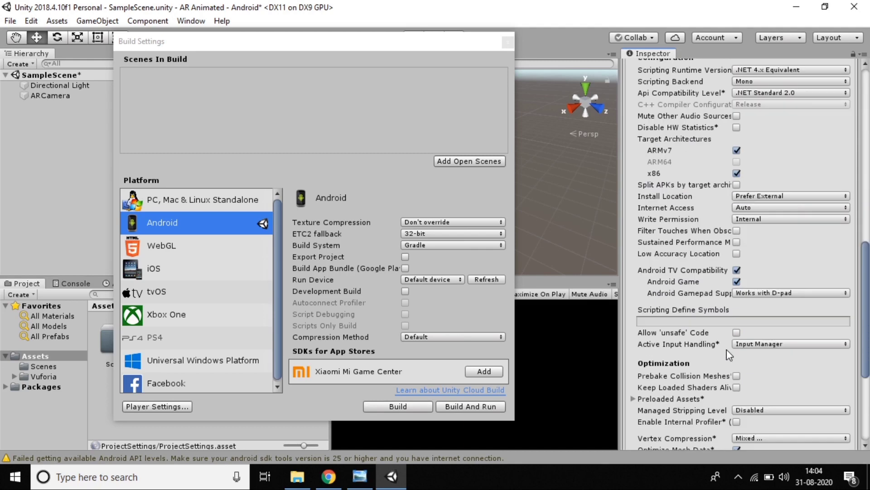
left_click(736, 270)
- Enable Vuforia Augmented Reality support under XR Settings
scroll(754, 344, "down", 6)
scroll(758, 373, "down", 1)
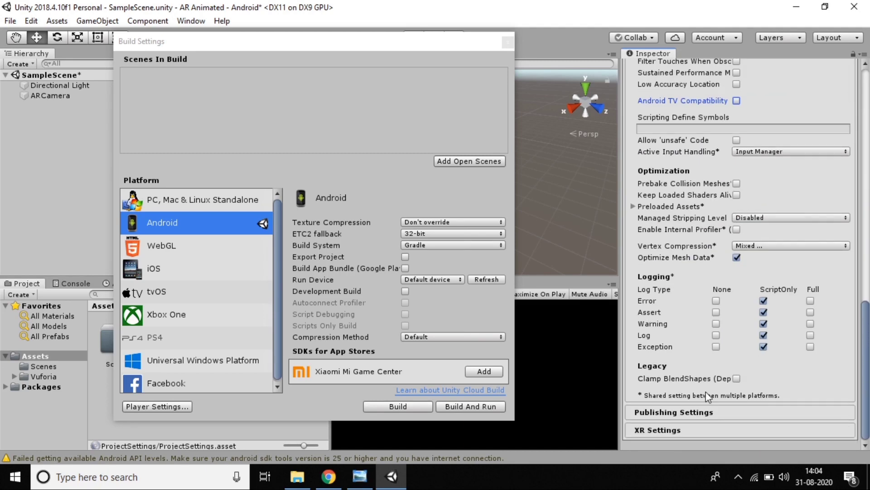
left_click(664, 434)
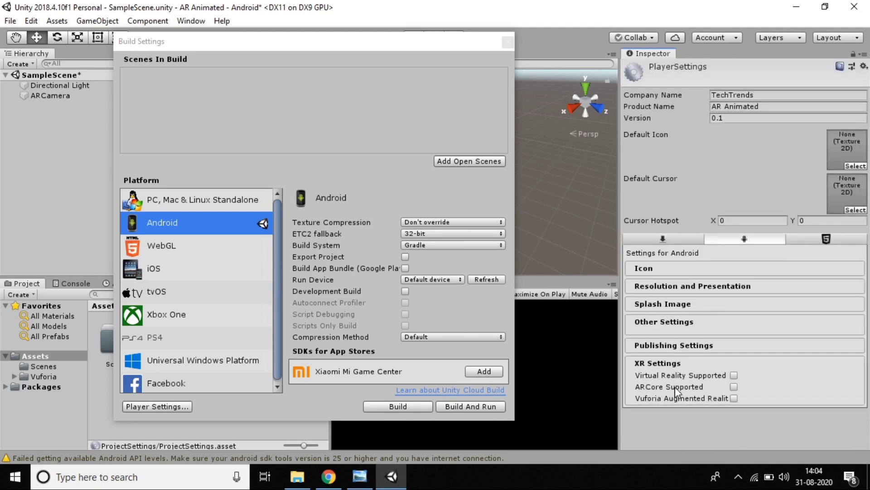
left_click(734, 393)
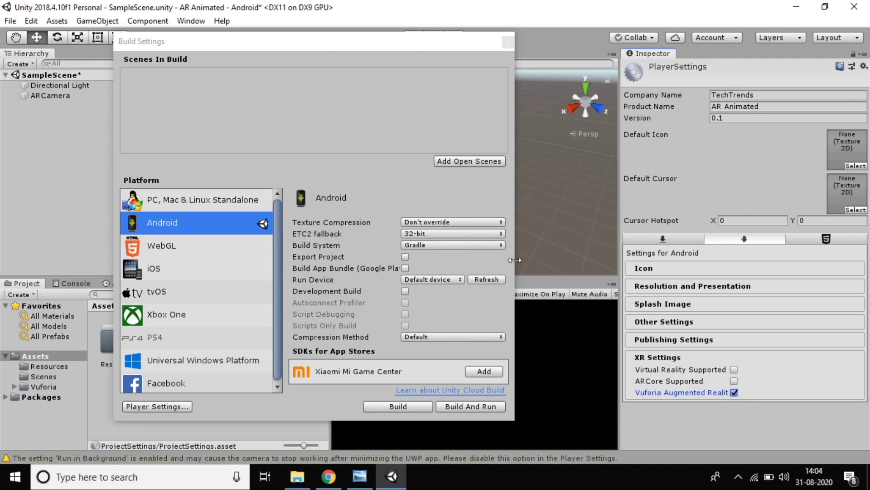
- Close Build Settings, open ARCamera's Vuforia Engine configuration at its empty App License Key, then bring up the Vuforia portal
left_click(508, 42)
left_click(68, 96)
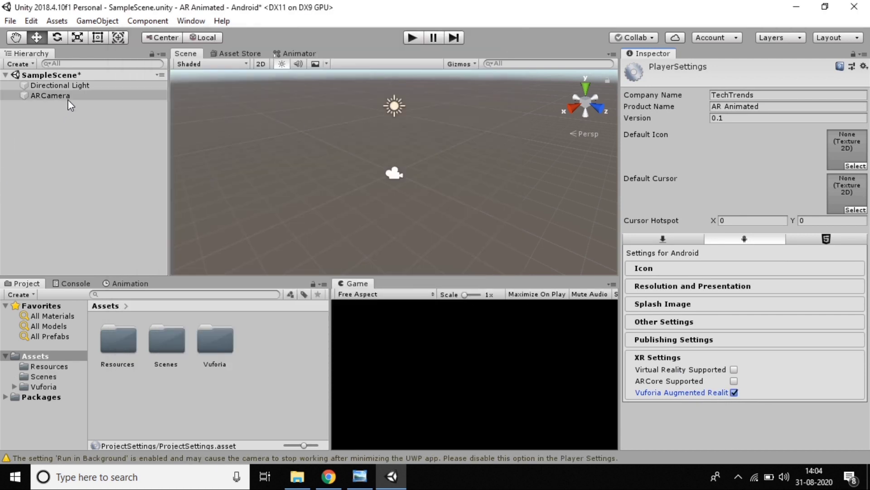
scroll(815, 352, "down", 1)
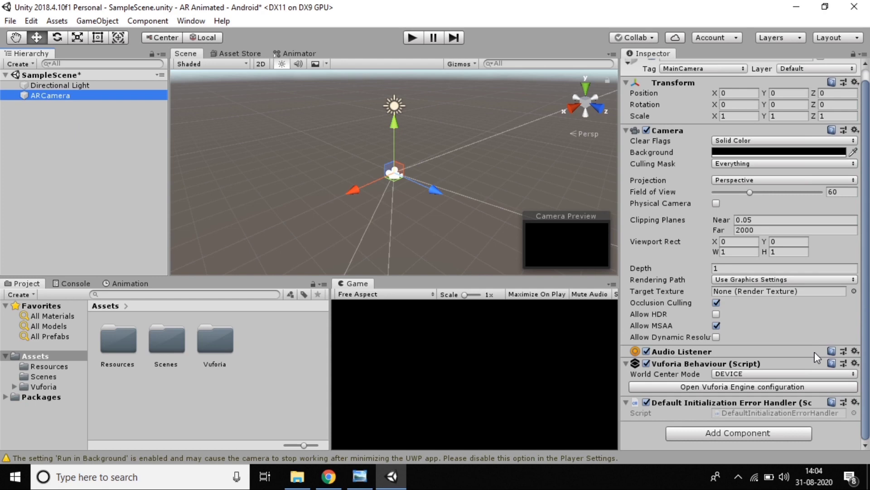
left_click(723, 387)
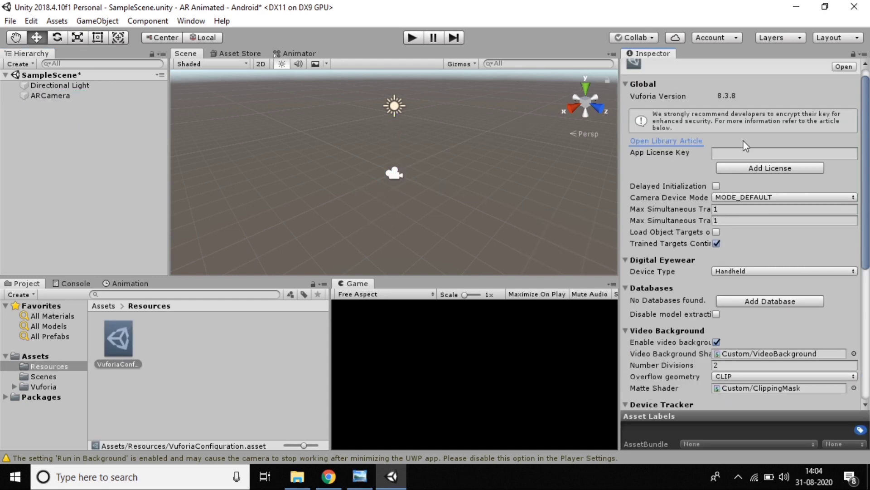
left_click(743, 153)
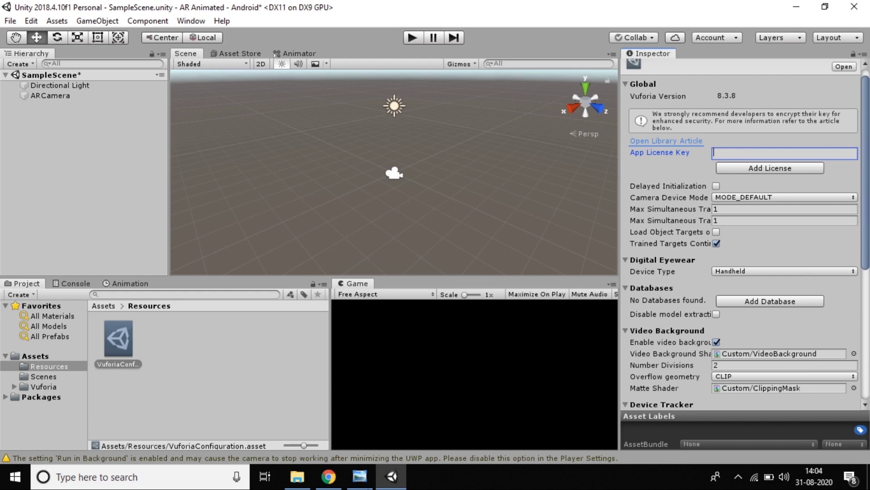
left_click(328, 476)
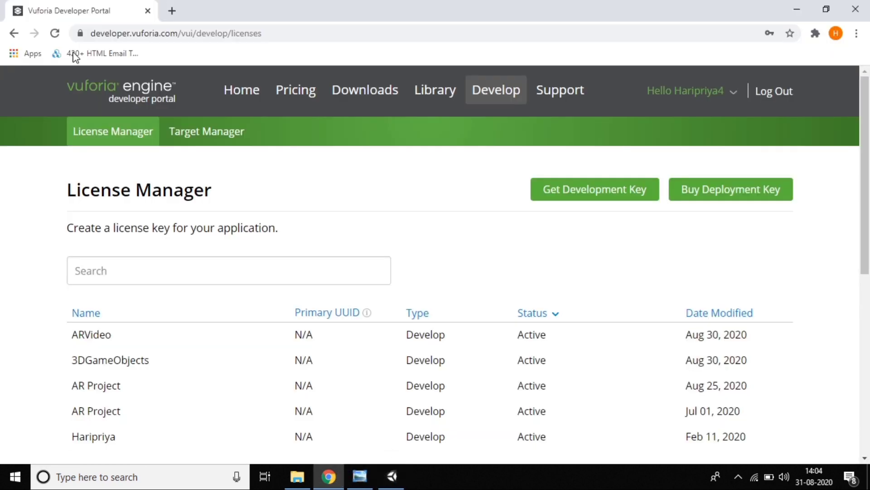
- Look over the Vuforia portal's target databases and existing license keys
left_click_drag(124, 33, 200, 34)
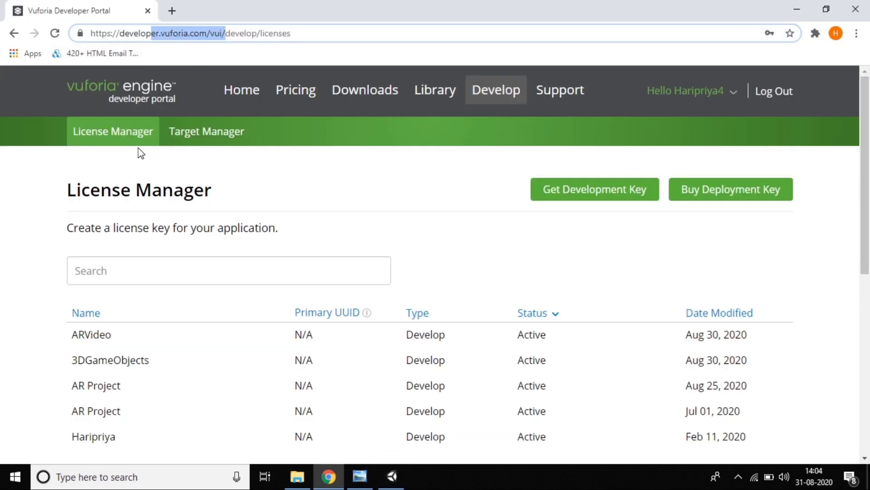
left_click(202, 138)
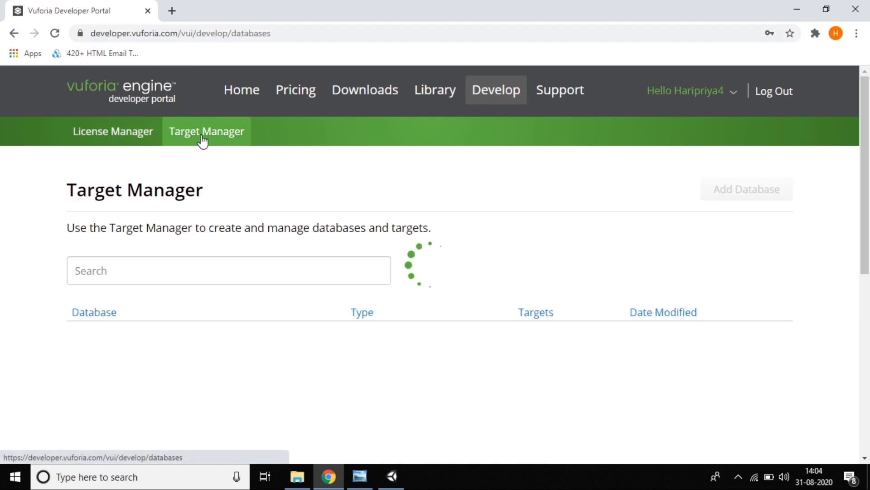
left_click(106, 148)
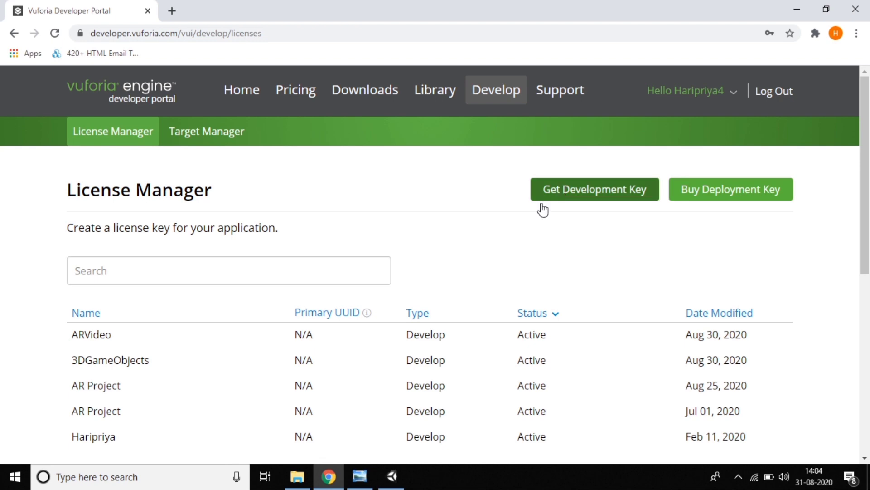
scroll(181, 388, "down", 5)
scroll(126, 194, "up", 5)
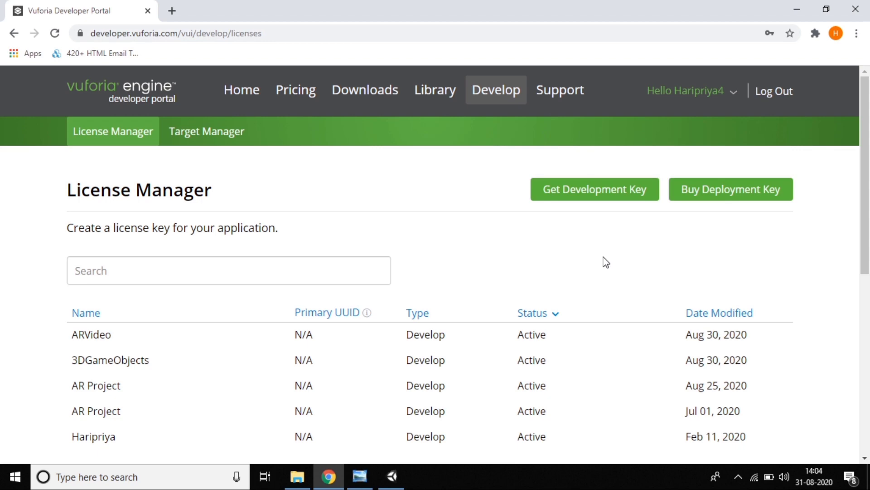
- Create a free development license named ARanimated, accepting the developer agreement
left_click(599, 188)
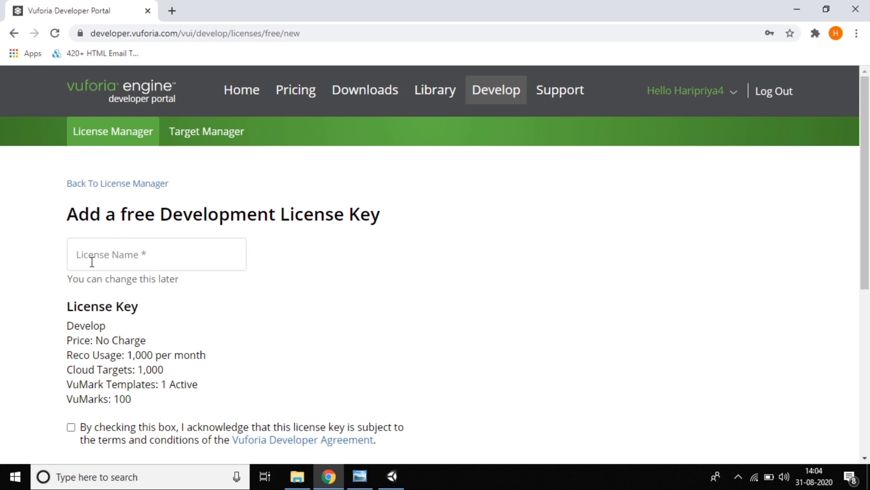
left_click(92, 262)
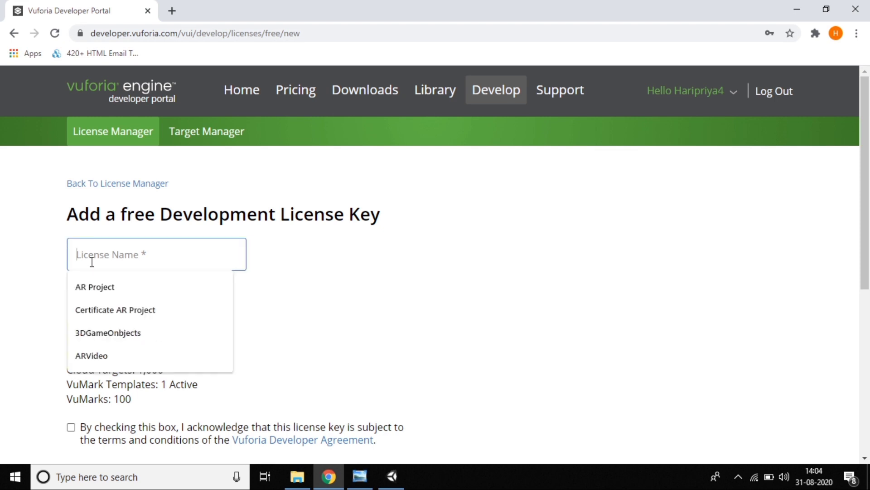
type("AAR")
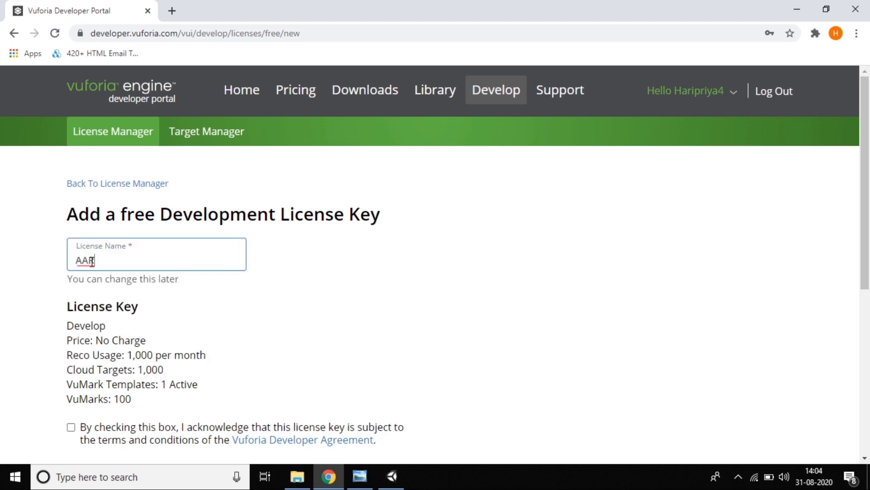
key("BackSpace")
key("BackSpace")
type("Ra")
scroll(91, 282, "down", 5)
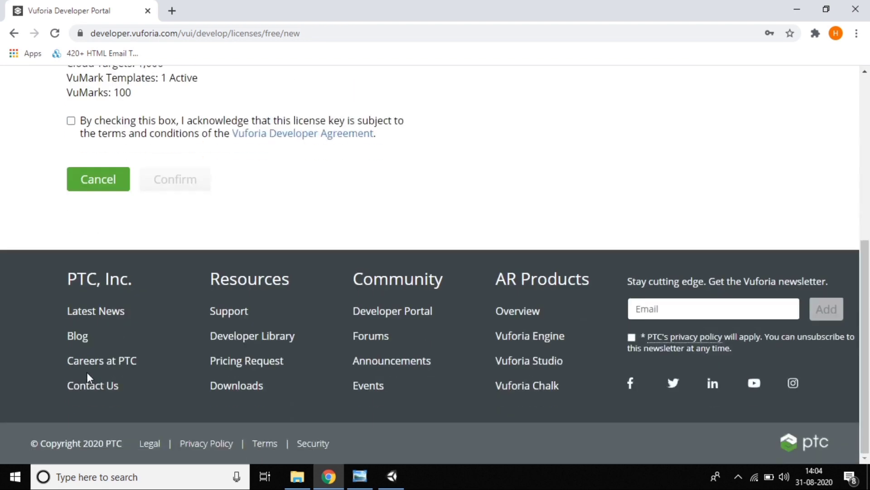
left_click(71, 121)
left_click(159, 184)
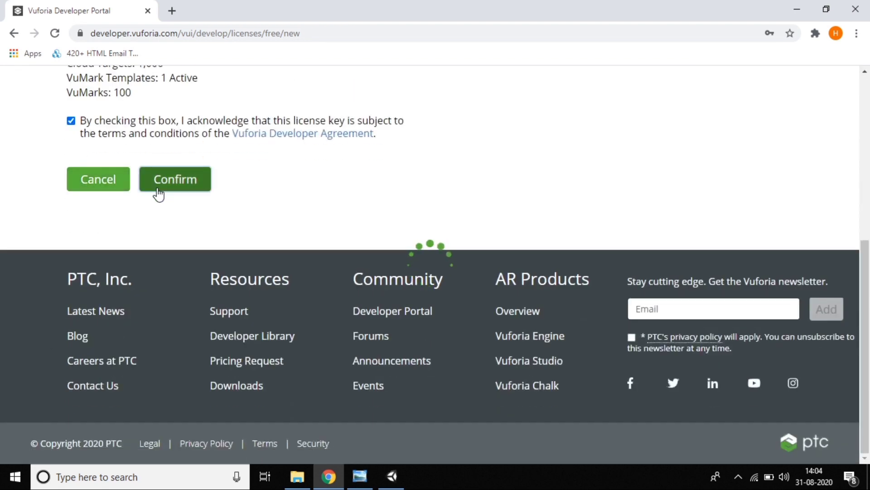
- Open the ARanimated license details and copy its license key
scroll(91, 243, "up", 5)
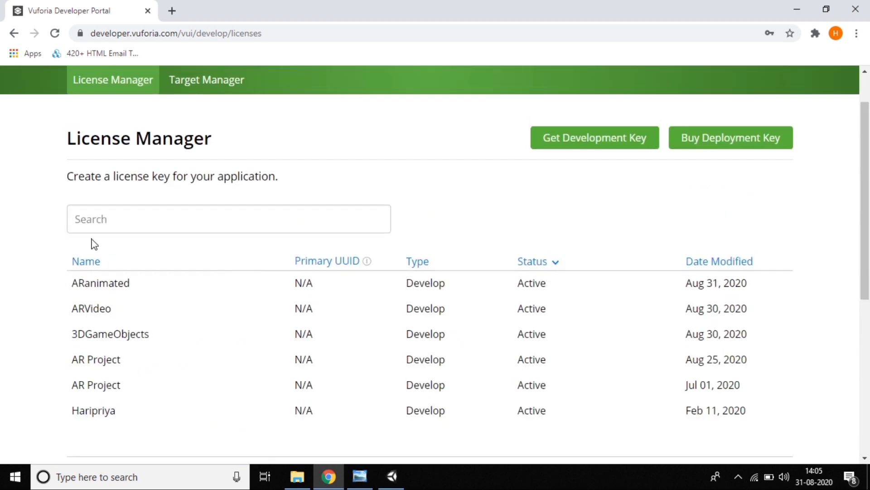
left_click(92, 283)
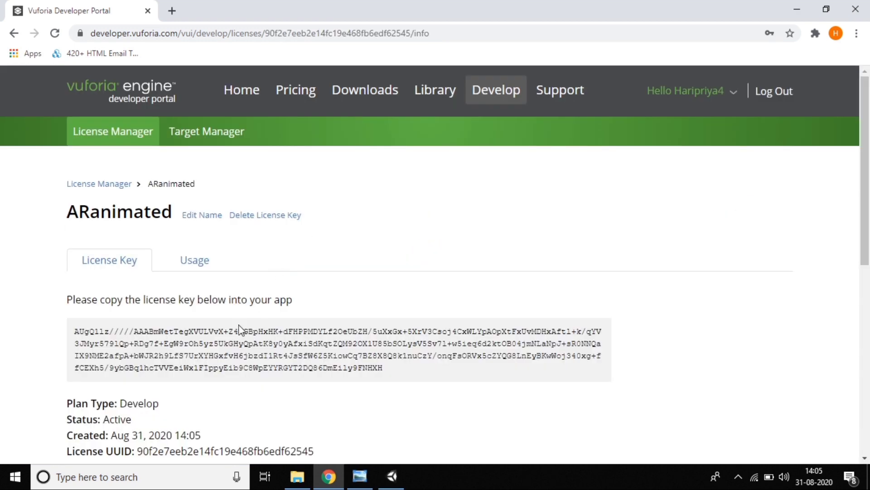
left_click(241, 333)
- Paste the ARanimated key into Unity's App License Key and tick Disable model extraction
left_click(392, 476)
key("ctrl+v")
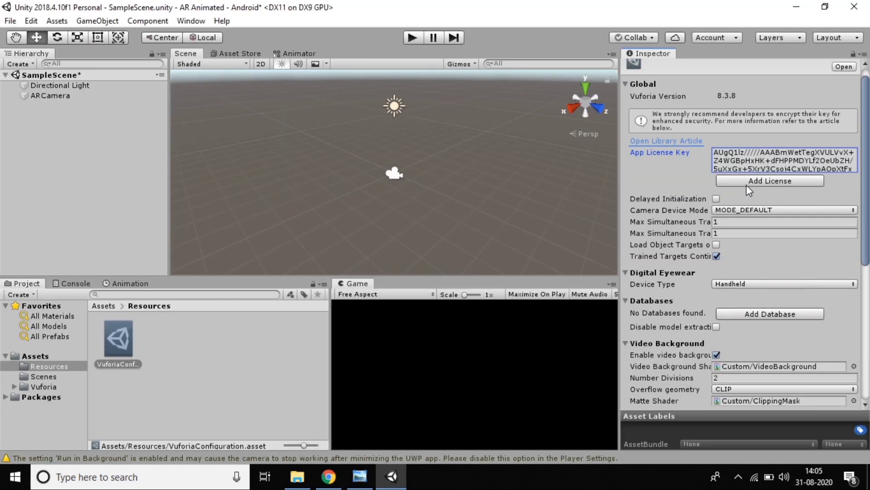
scroll(728, 249, "down", 3)
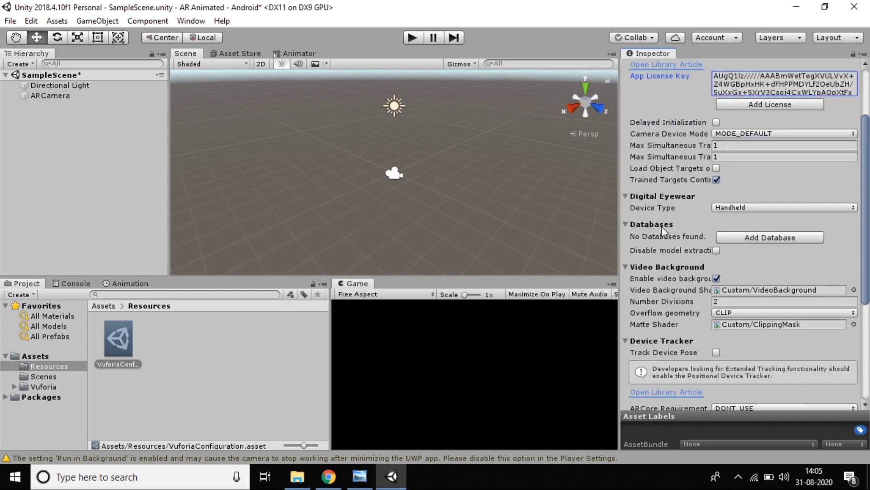
left_click(714, 252)
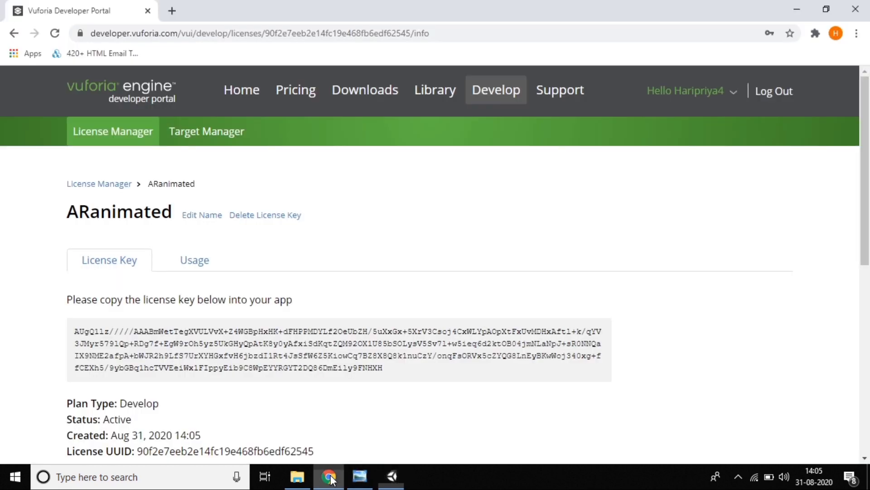
left_click(329, 476)
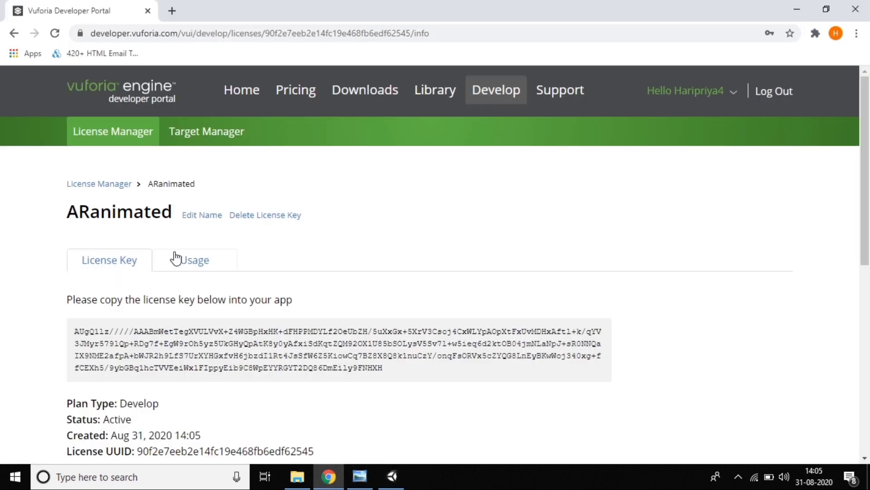
- Browse the Target Manager database list, checking the targets in 3DGameObjects
left_click(193, 149)
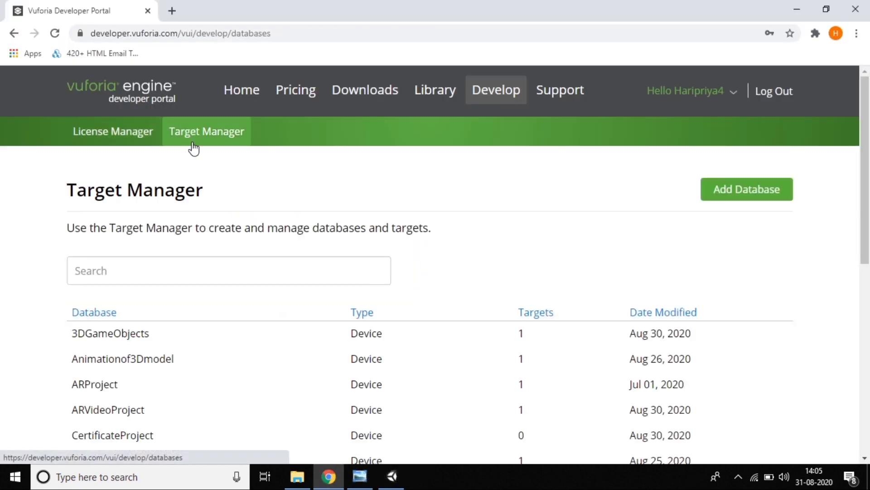
scroll(233, 257, "down", 3)
scroll(229, 213, "up", 3)
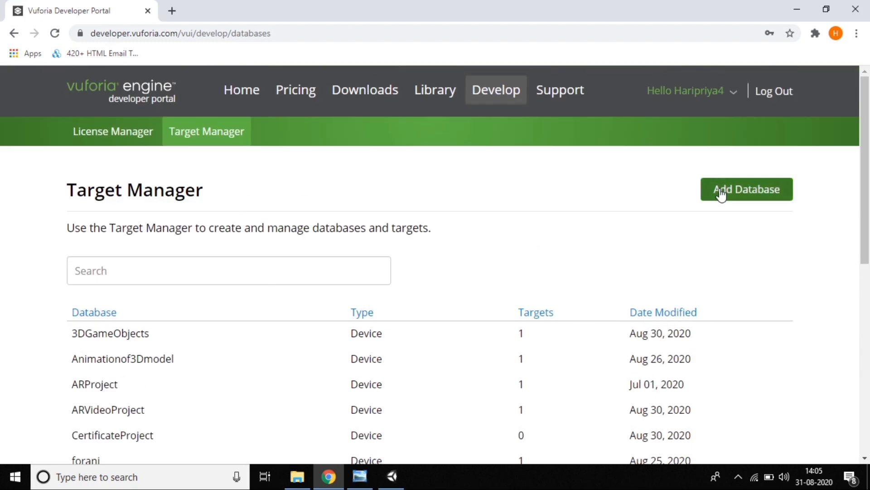
left_click(127, 344)
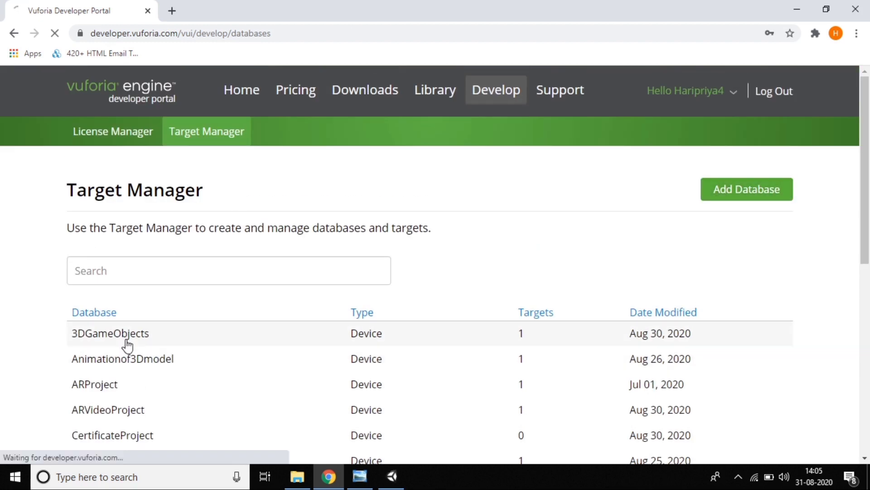
scroll(189, 383, "down", 2)
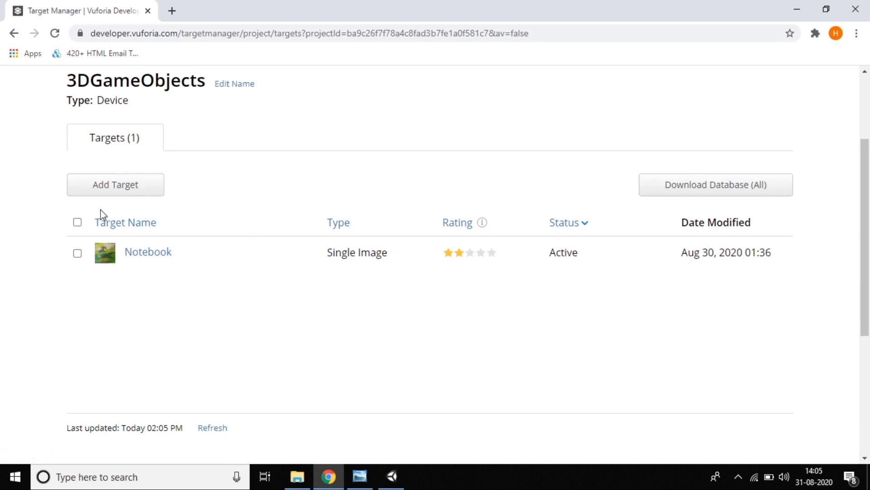
scroll(129, 173, "up", 3)
left_click(107, 173)
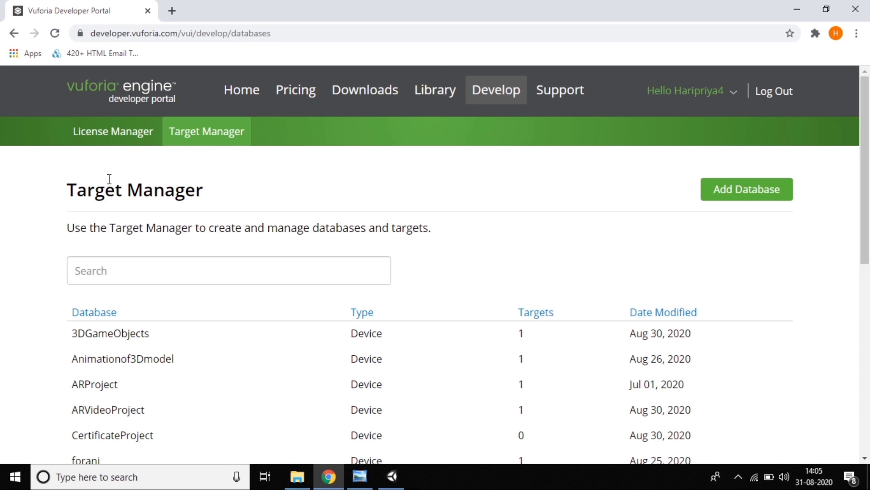
- Add a Device database named ARAnimatedFish
left_click(710, 198)
left_click(253, 215)
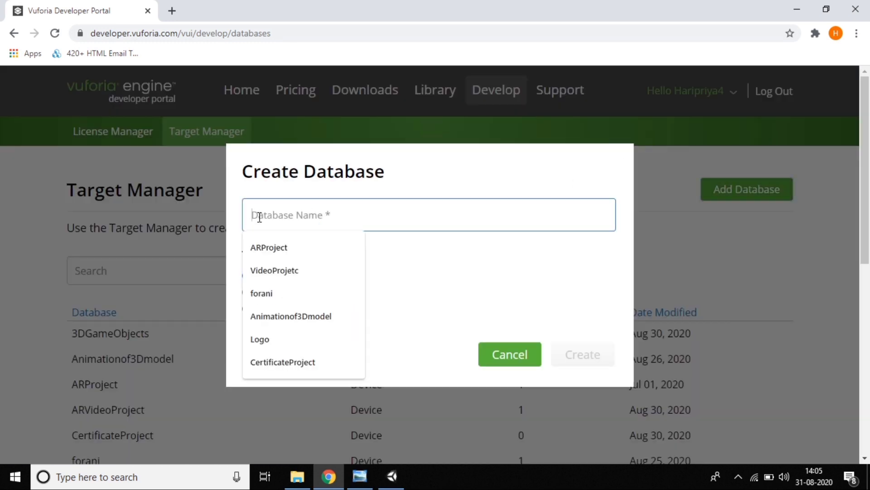
type("AR")
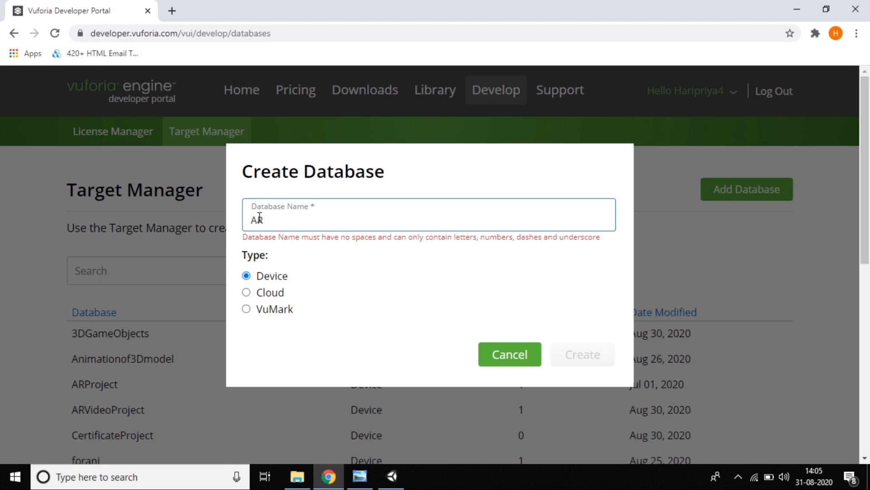
key("BackSpace")
type("Animat")
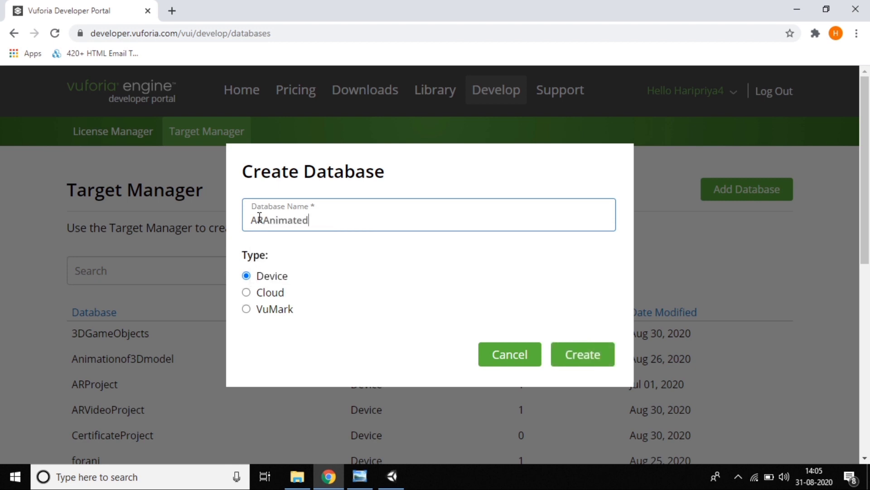
type("edFish")
key("Return")
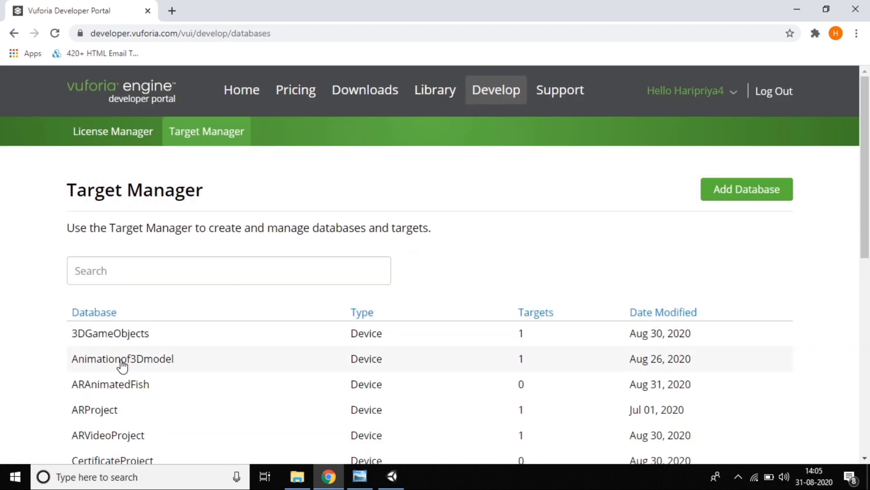
- In ARAnimatedFish, start a new target using the Book image from AR Animated Assests
left_click(114, 386)
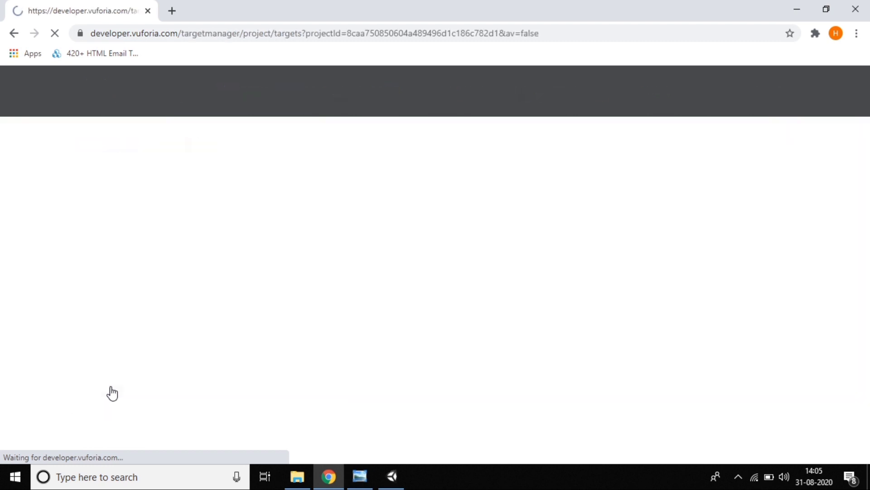
scroll(224, 235, "down", 1)
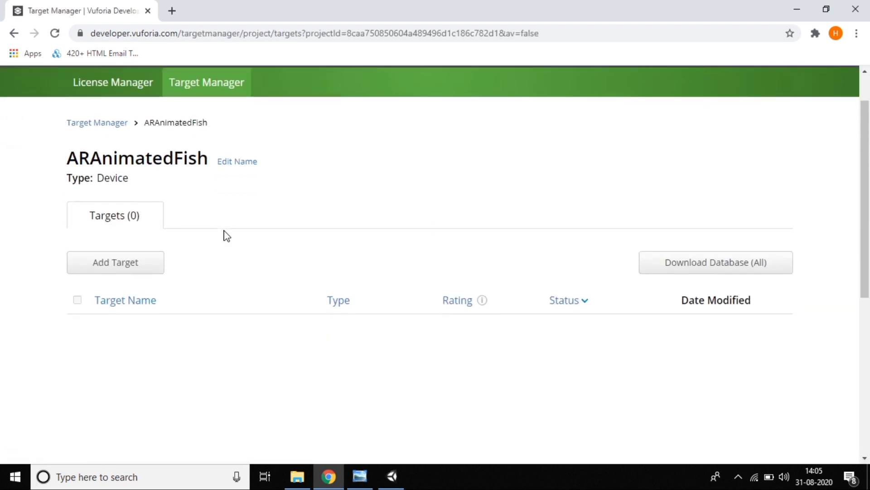
left_click(78, 252)
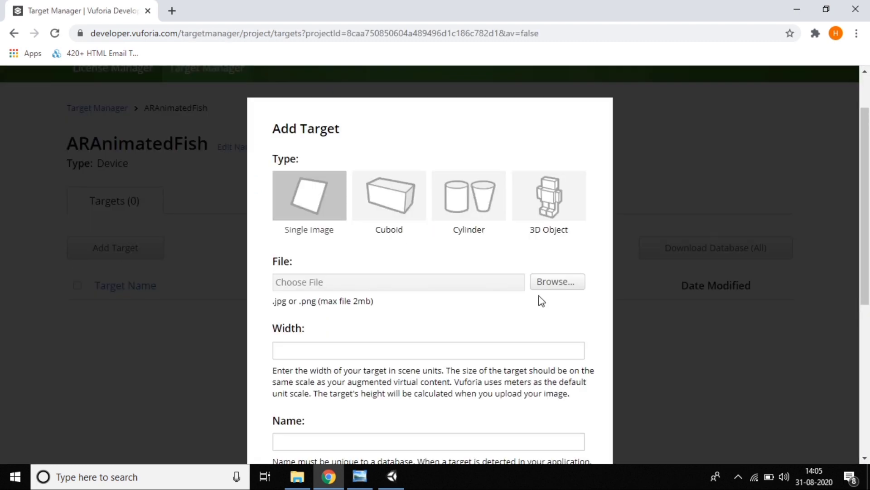
left_click(554, 285)
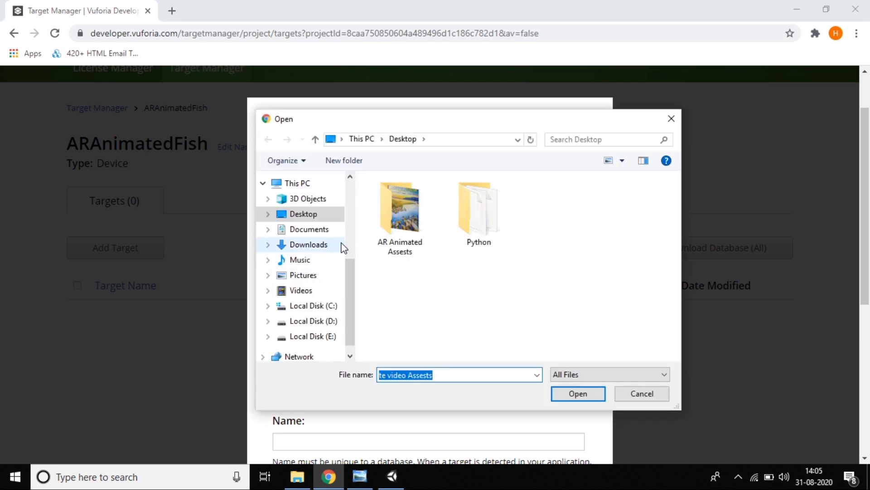
double_click(420, 234)
left_click(404, 210)
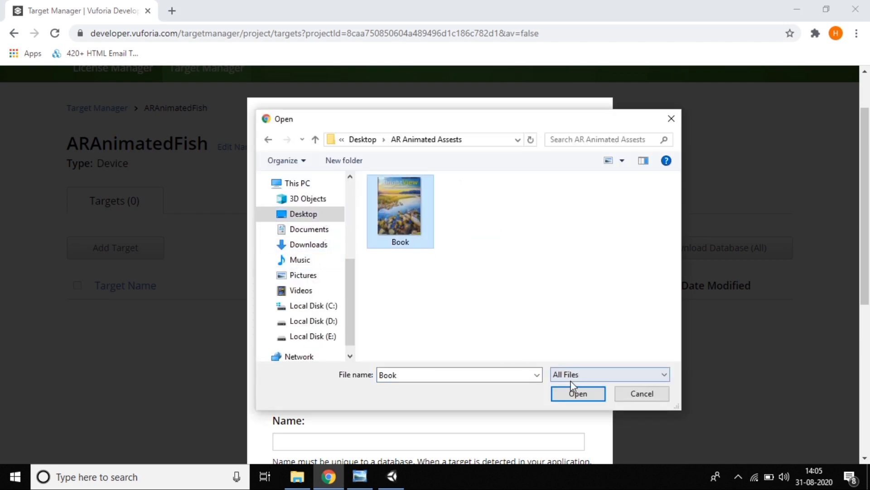
left_click(574, 393)
- Set the Book target's width to 10 and add it to the database
scroll(576, 396, "down", 4)
scroll(404, 206, "up", 1)
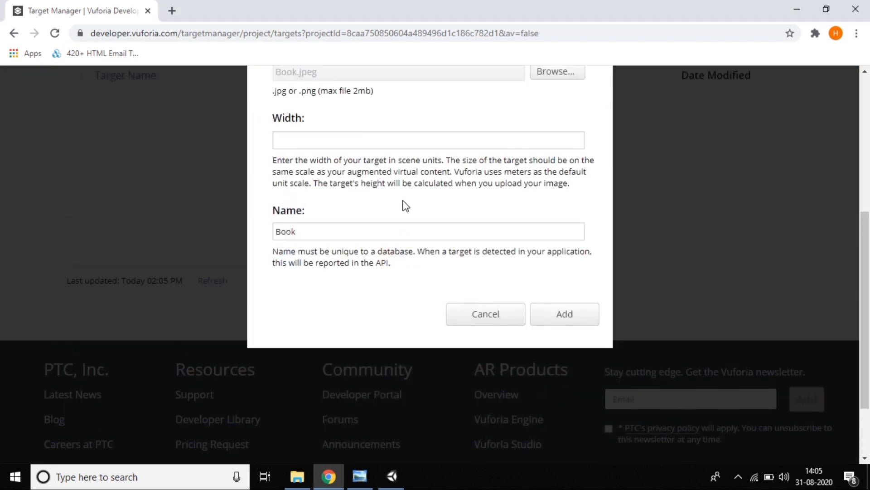
scroll(406, 195, "up", 1)
left_click(412, 157)
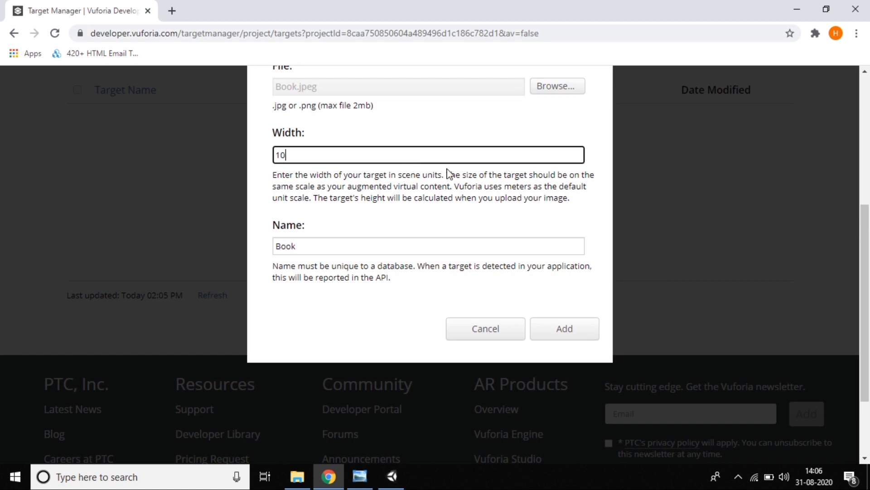
left_click(574, 336)
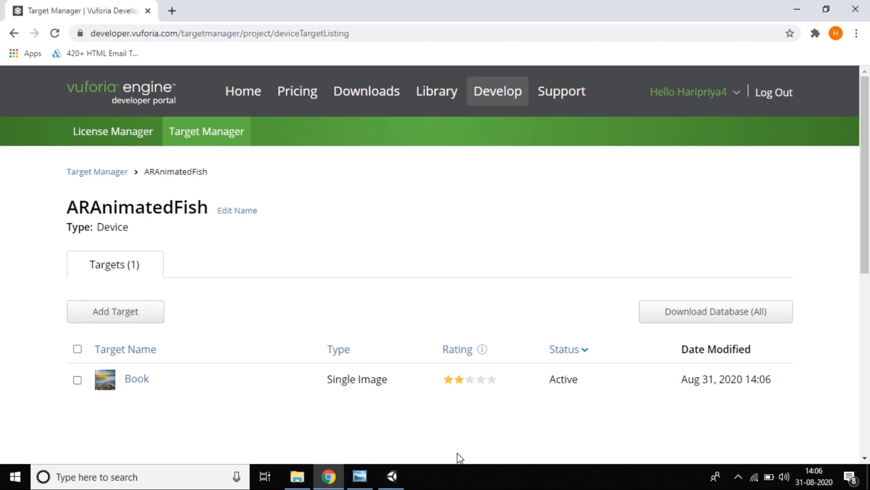
- Download the entire ARAnimatedFish database for the Unity Editor platform
left_click(656, 313)
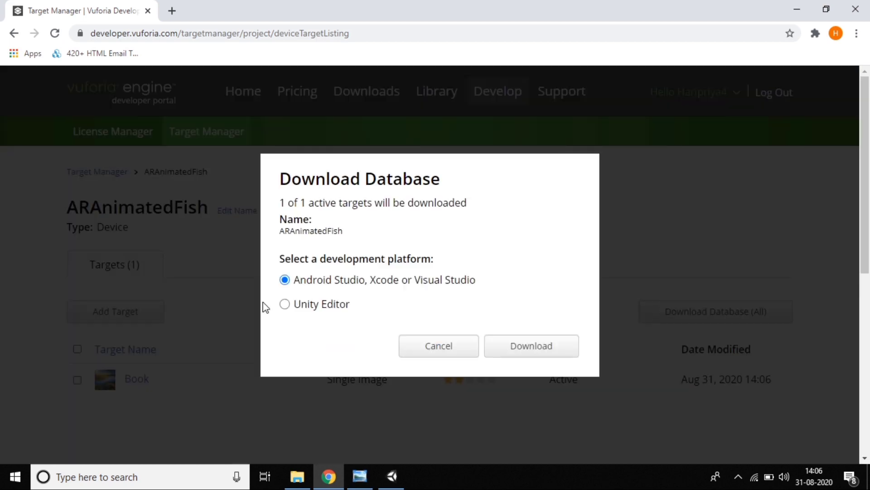
left_click(285, 304)
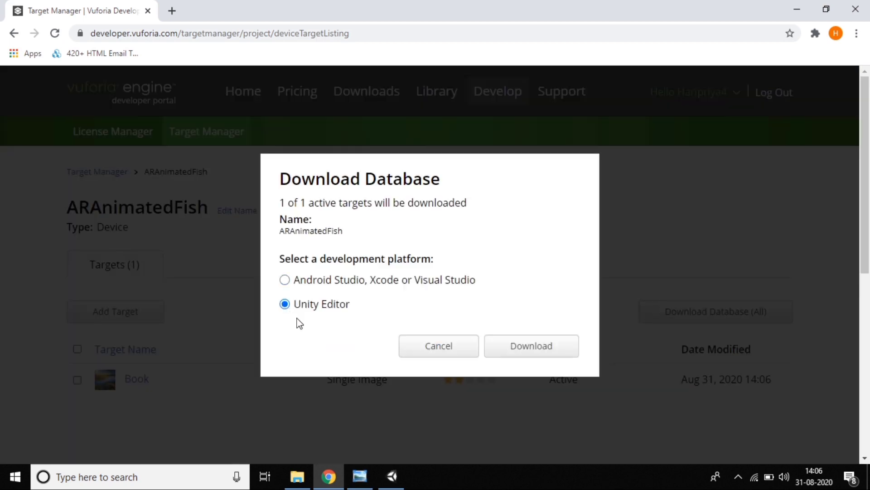
left_click(535, 349)
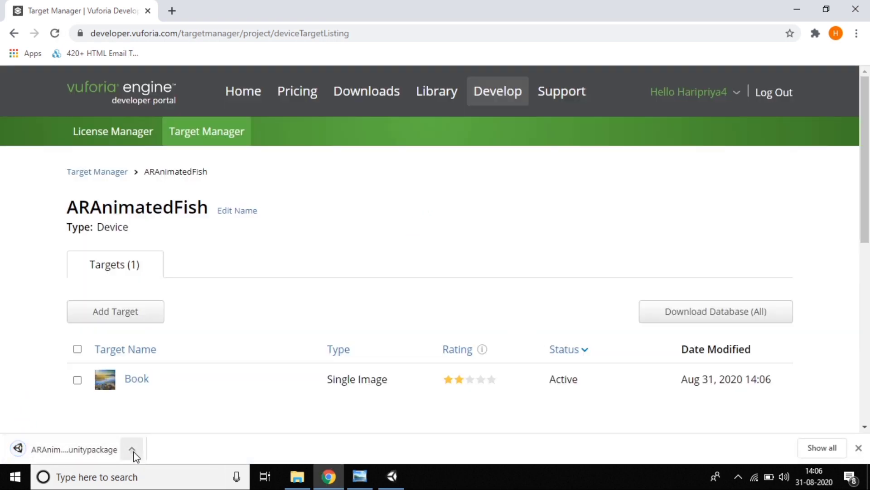
- Paste the downloaded ARAnimatedFish package into the AR Animated Assests folder next to Book, then return to Unity
left_click(132, 450)
left_click(150, 402)
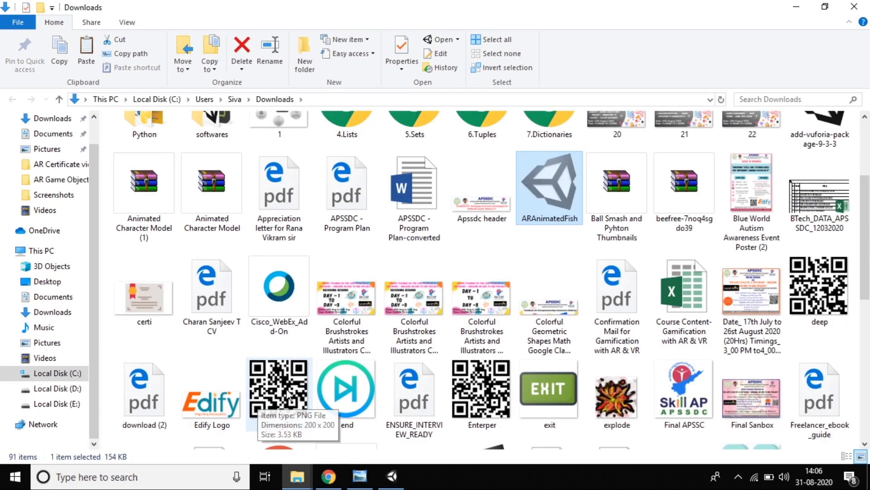
left_click(805, 8)
left_click(804, 6)
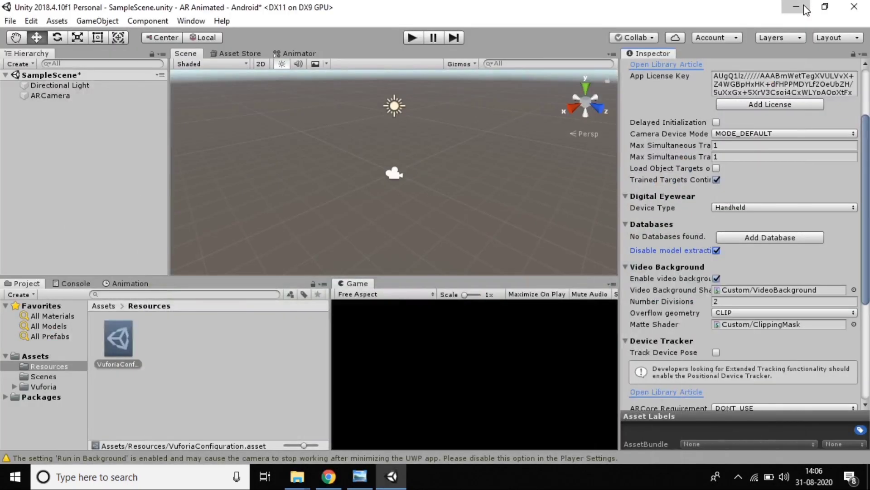
left_click(801, 5)
left_click(799, 6)
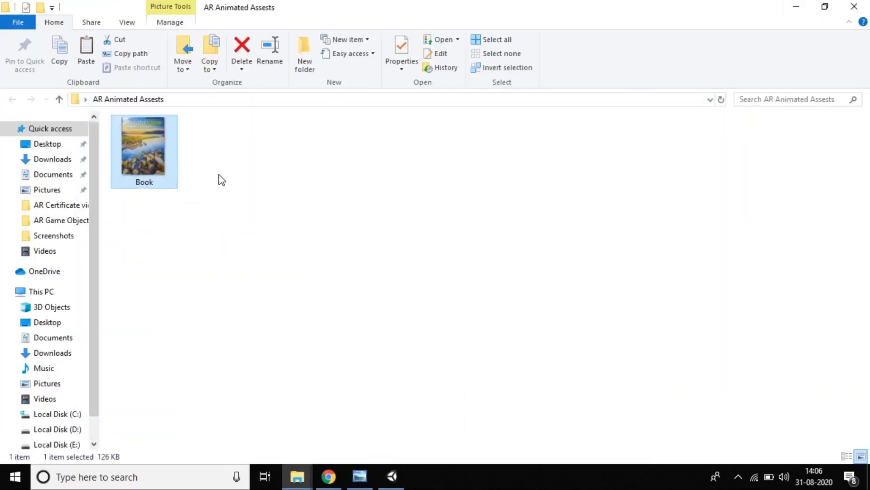
key("ctrl+v")
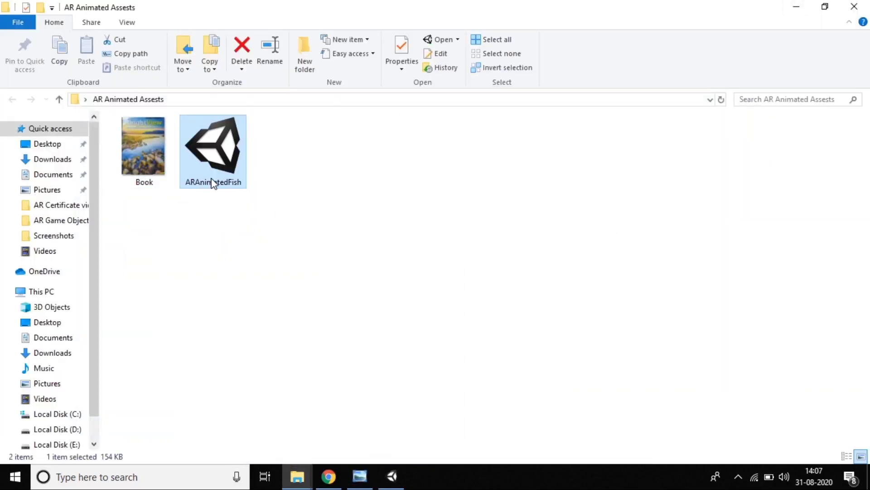
left_click_drag(216, 154, 391, 476)
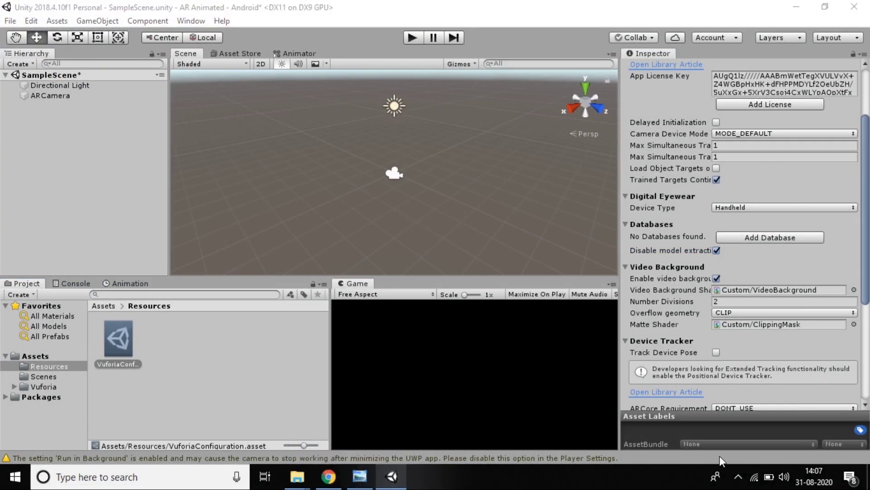
right_click(391, 476)
- Import all files of Desktop/AR Animated Assests/ARAnimatedFish.unitypackage as a custom package
left_click(197, 355)
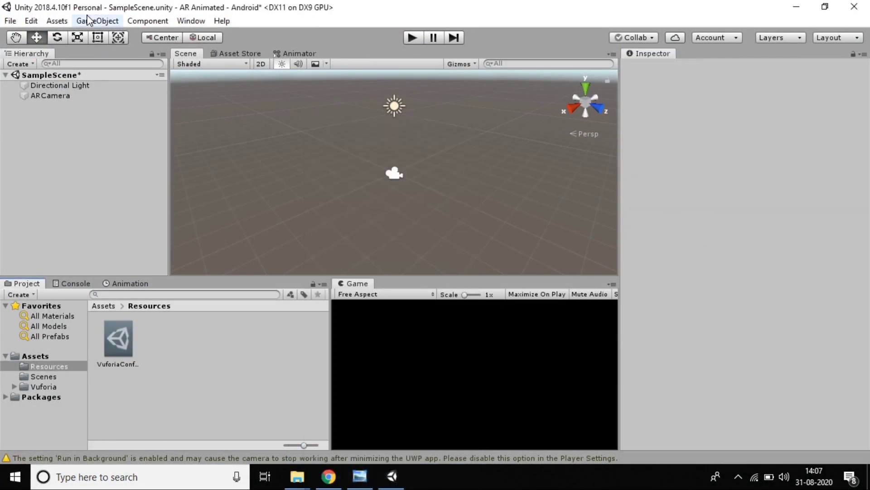
left_click(58, 21)
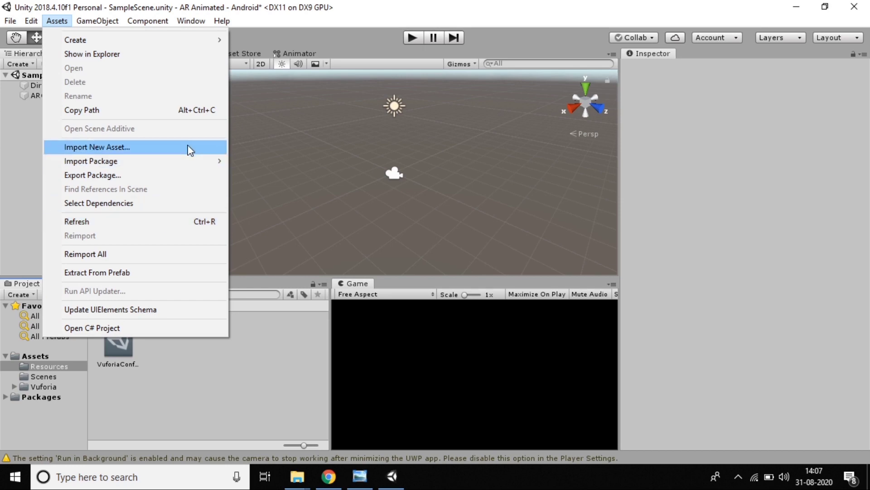
mouse_move(195, 165)
left_click(269, 165)
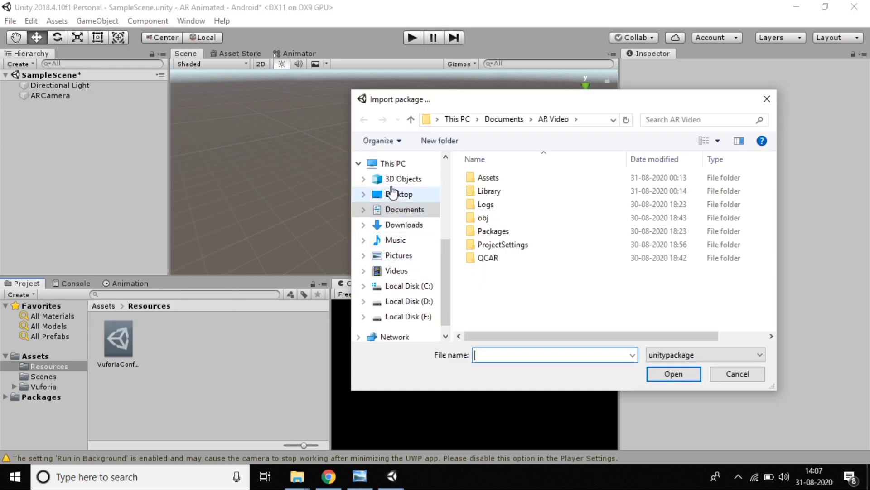
left_click(399, 184)
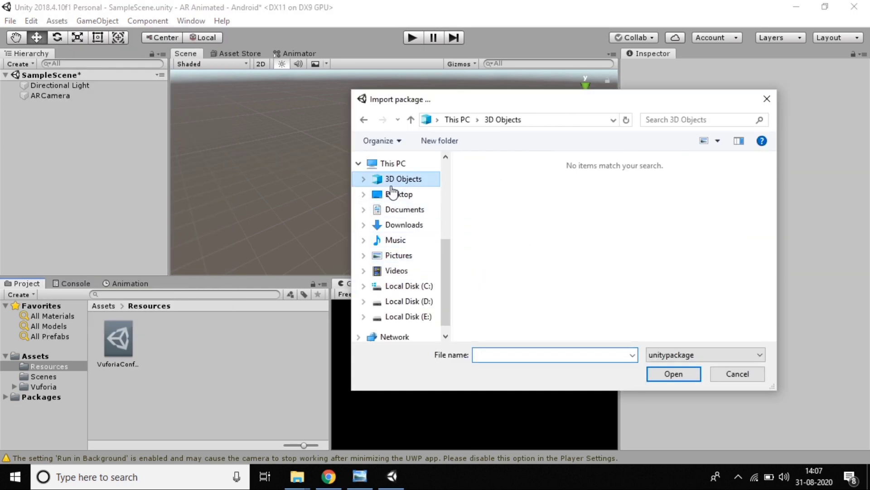
left_click(407, 195)
double_click(489, 202)
left_click(489, 202)
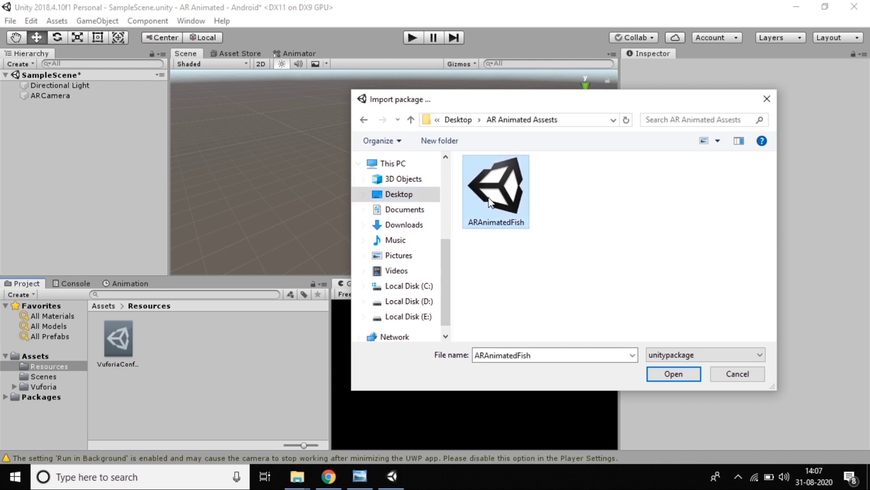
double_click(490, 203)
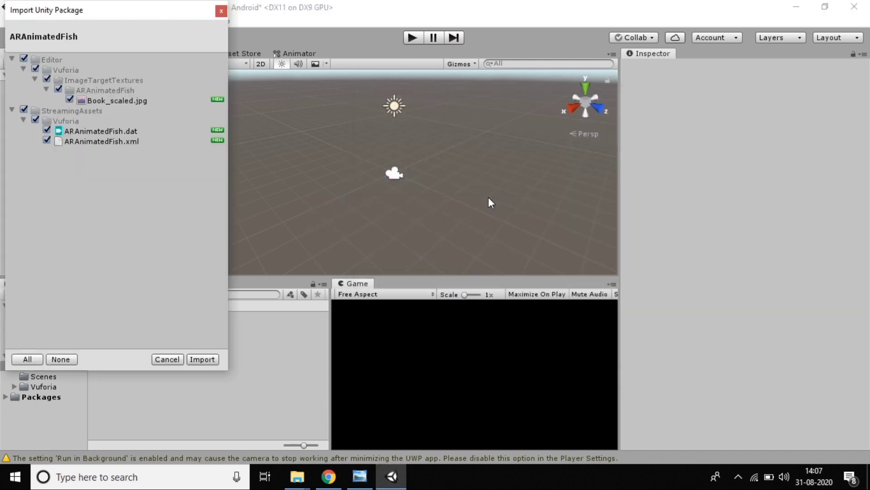
left_click(202, 359)
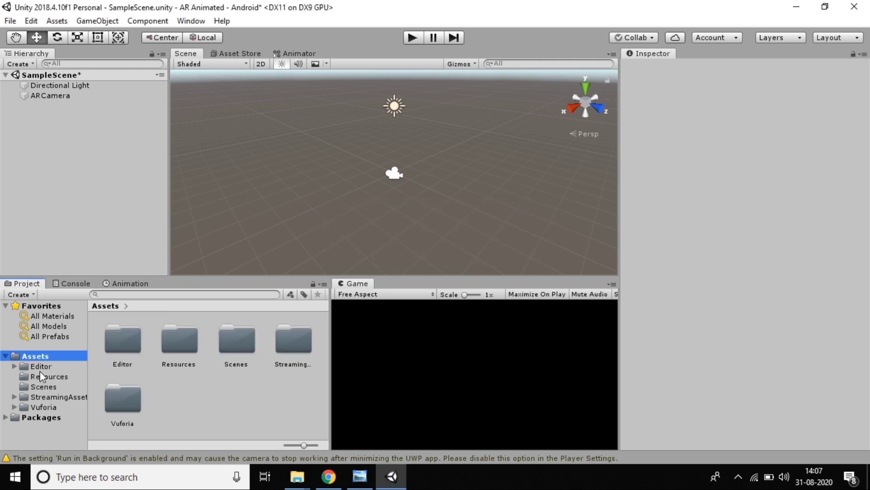
double_click(174, 350)
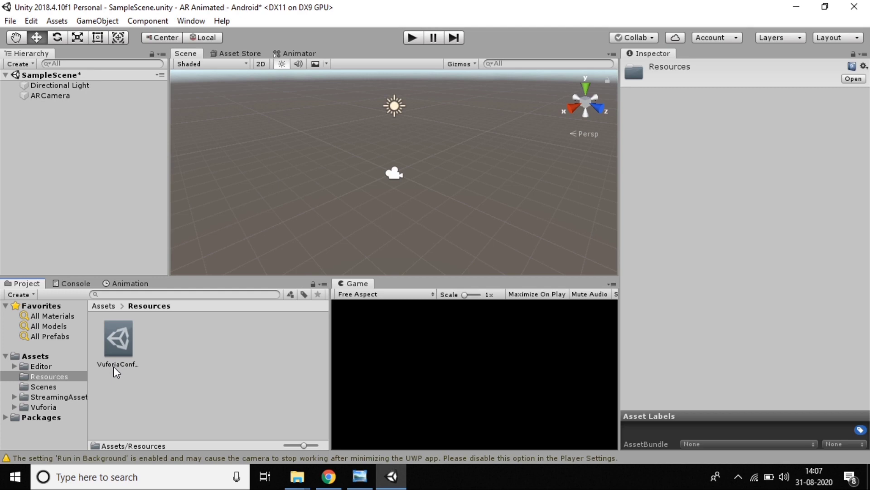
left_click(45, 179)
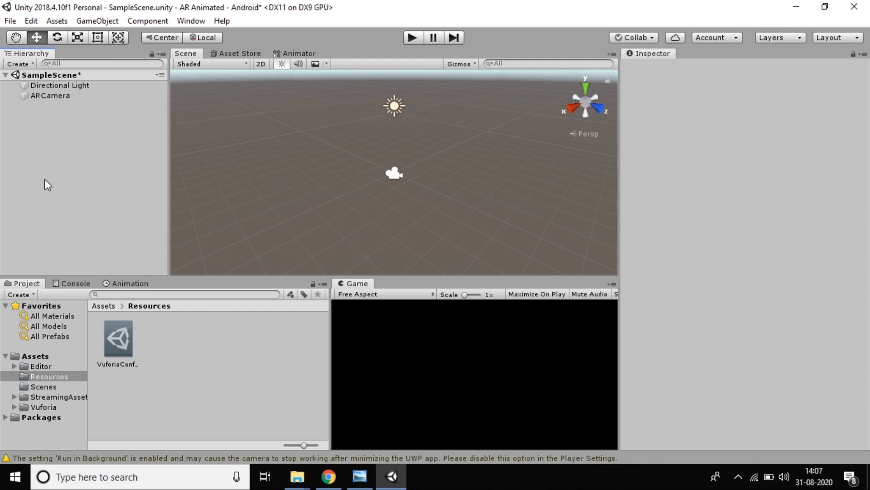
- Load the Sketchfab Fish Animated model page in a new Chrome tab from the pasted URL
left_click(329, 476)
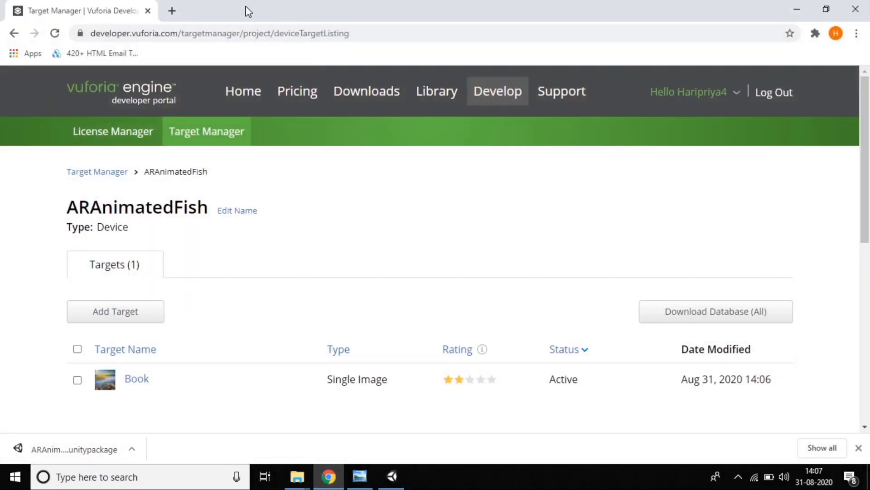
left_click(180, 15)
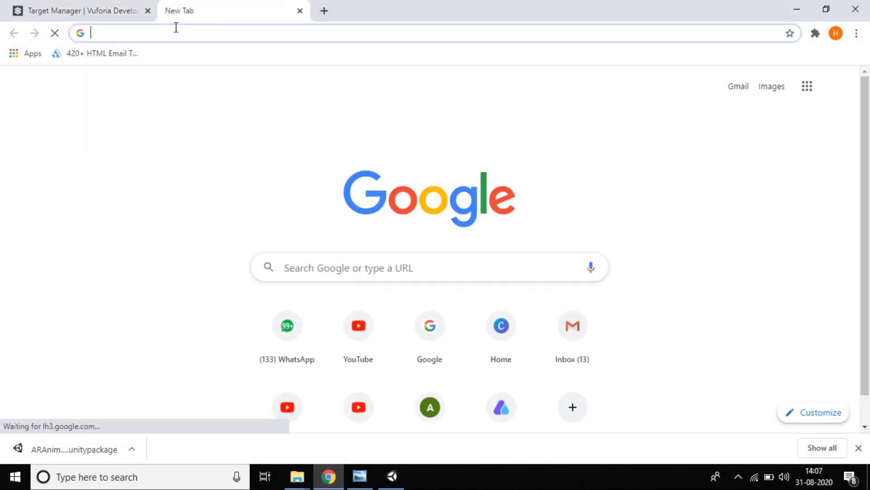
left_click(176, 30)
key("ctrl+w")
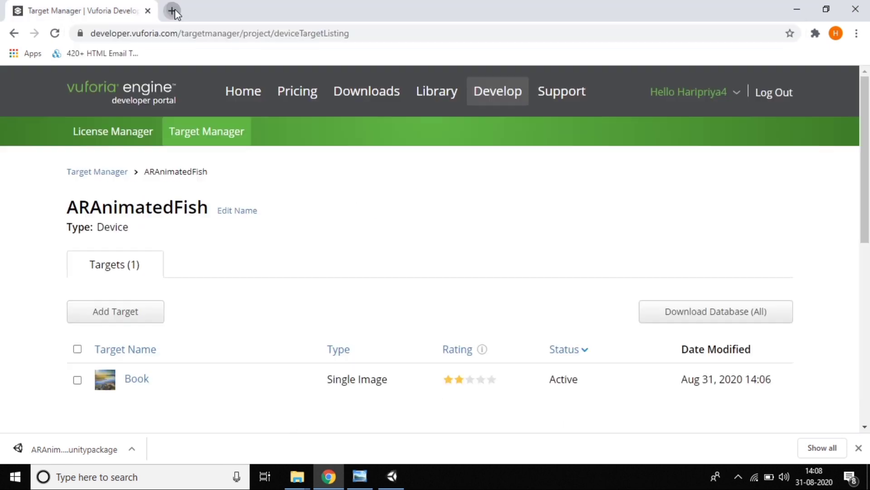
left_click(171, 10)
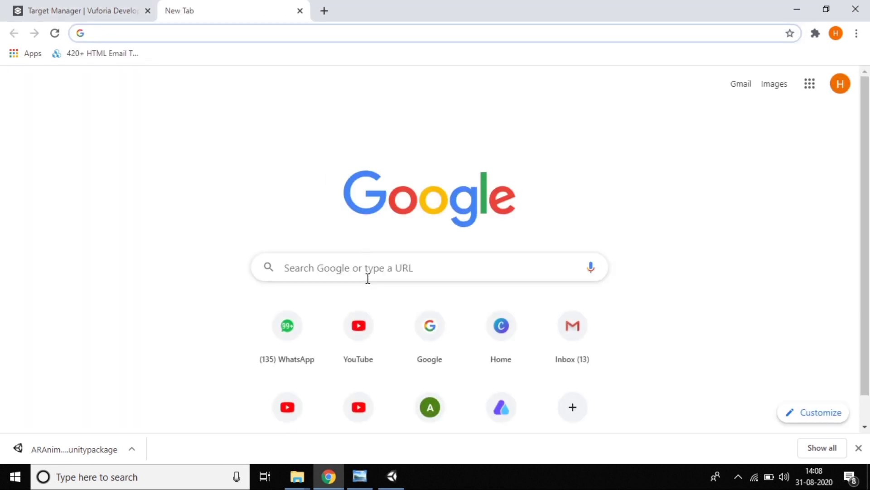
type("https://sketchfab.com/3d-models/fish-animated-665ab73155a44d91908519d84e5fd002")
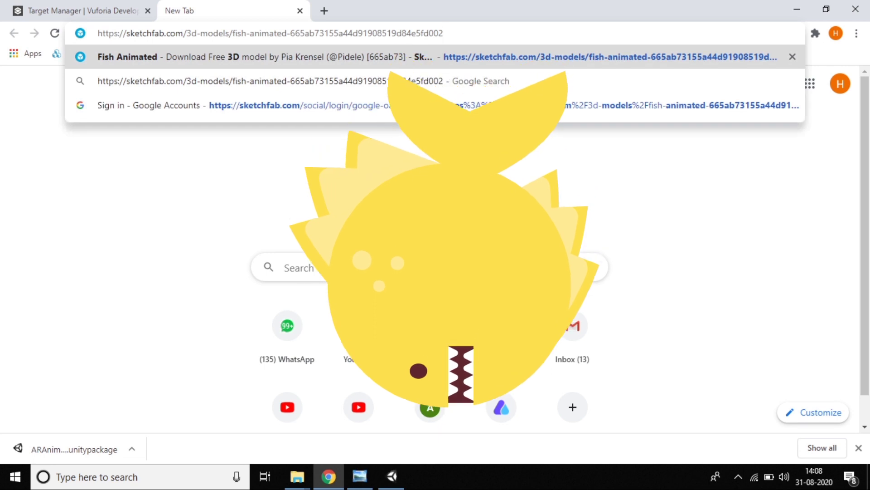
key("Return")
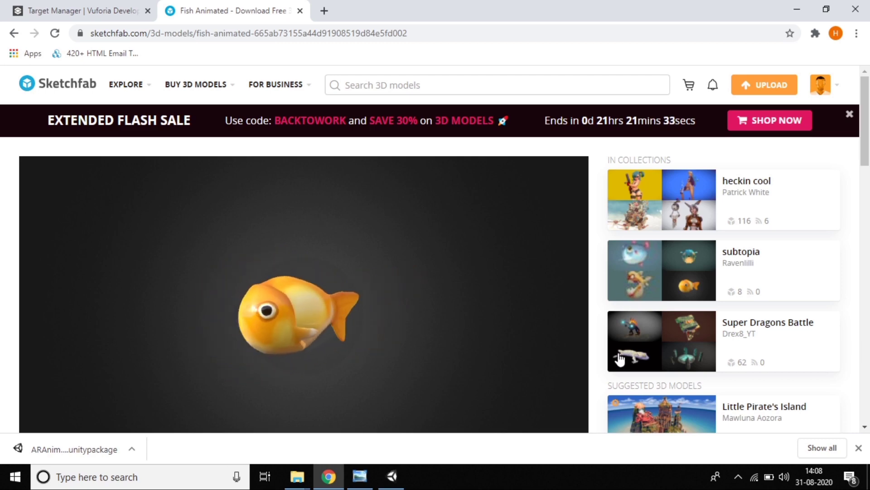
- Download the model's original fbx format as fish-animated.zip
scroll(607, 354, "down", 4)
scroll(240, 344, "up", 3)
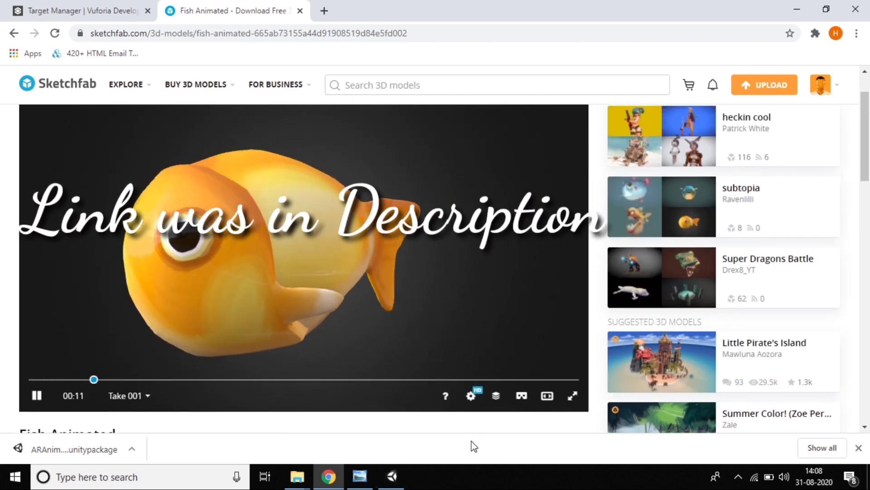
scroll(709, 395, "down", 3)
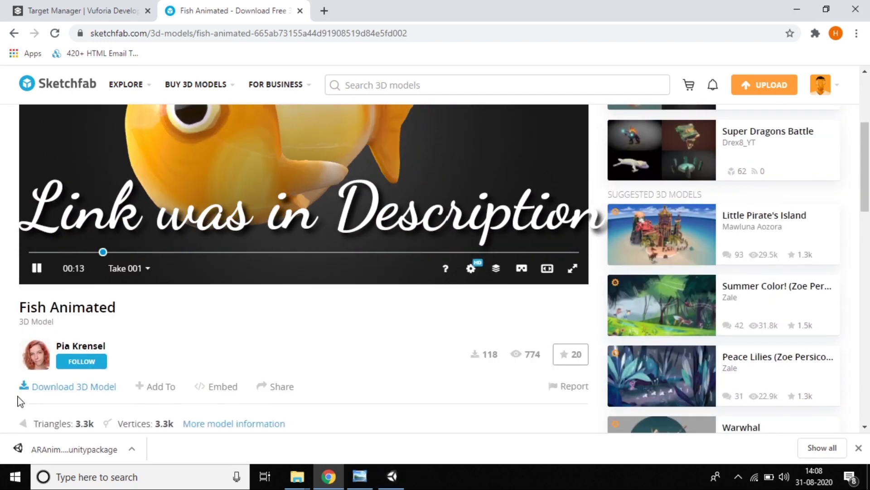
left_click(82, 389)
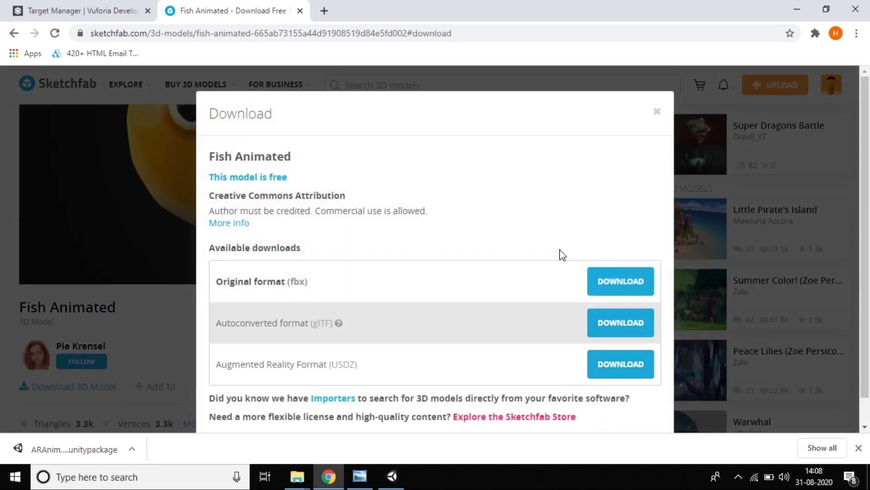
left_click(617, 296)
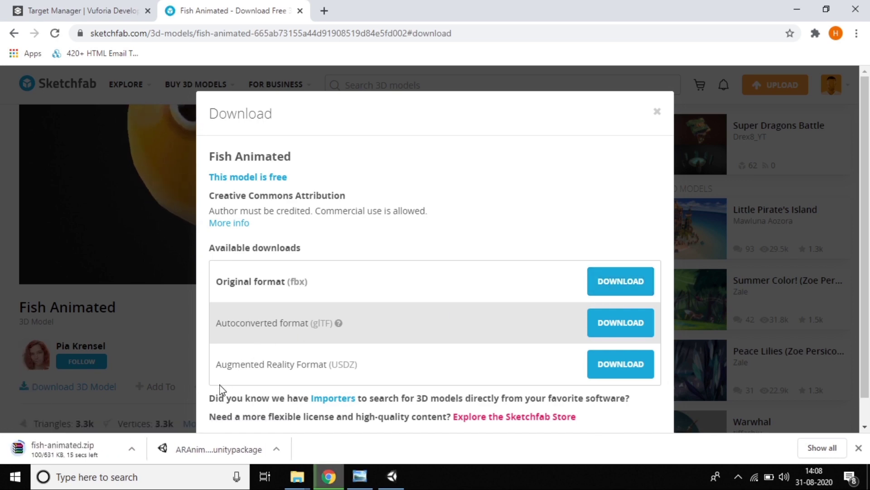
left_click(656, 113)
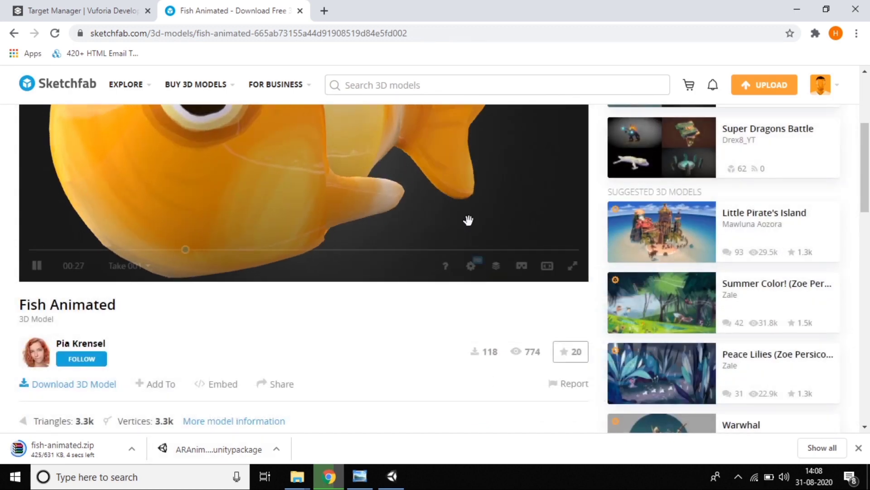
scroll(812, 245, "up", 5)
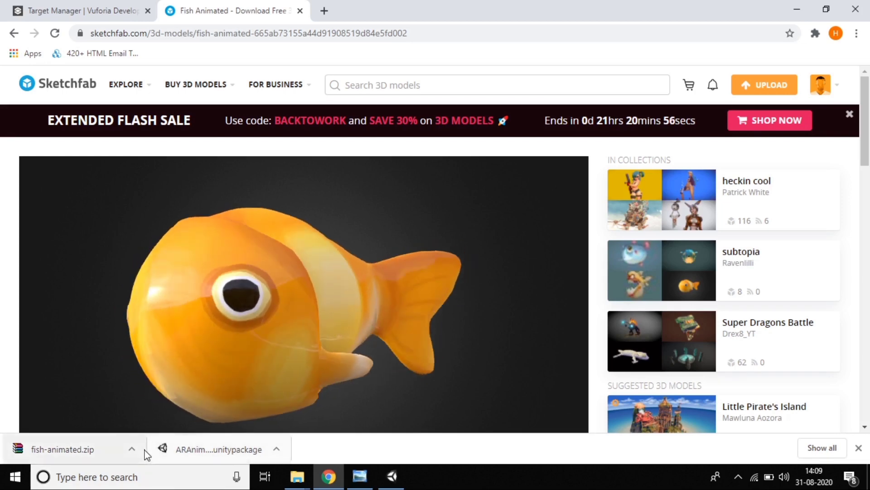
- Paste the downloaded fish-animated.zip into the Desktop's AR Animated Assests folder
left_click(139, 451)
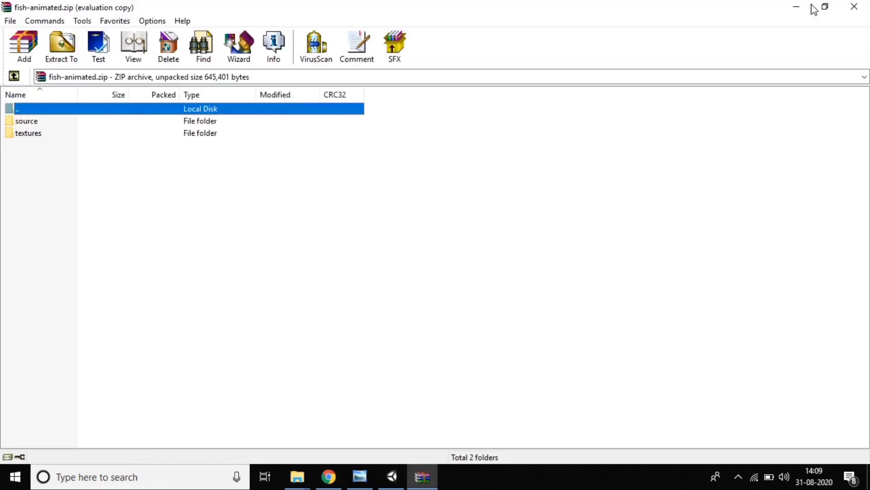
left_click(856, 8)
left_click(131, 449)
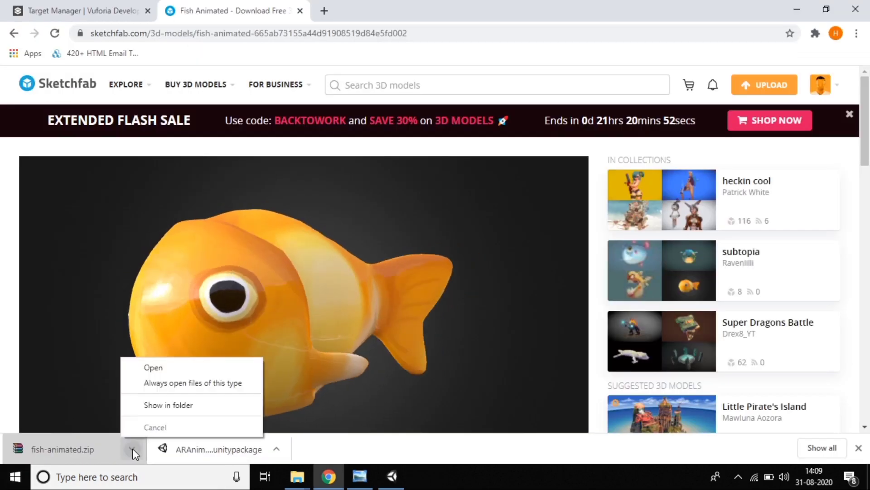
left_click(136, 404)
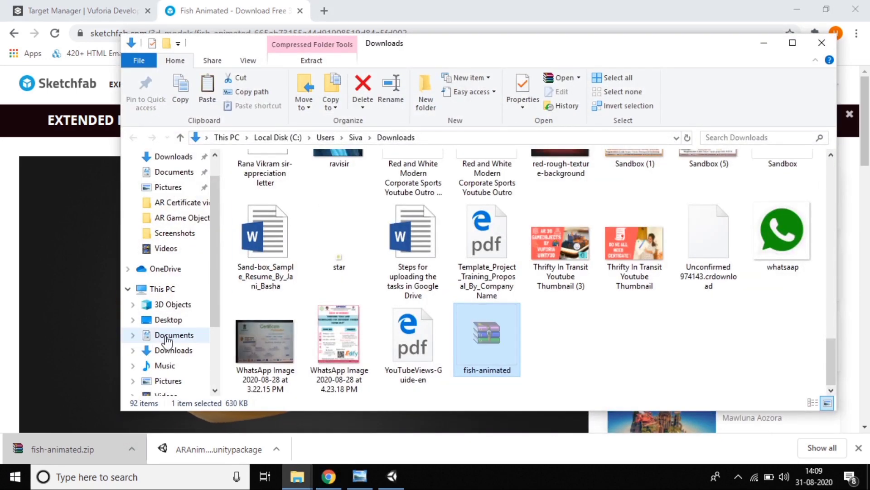
left_click(166, 320)
left_click(268, 213)
double_click(267, 213)
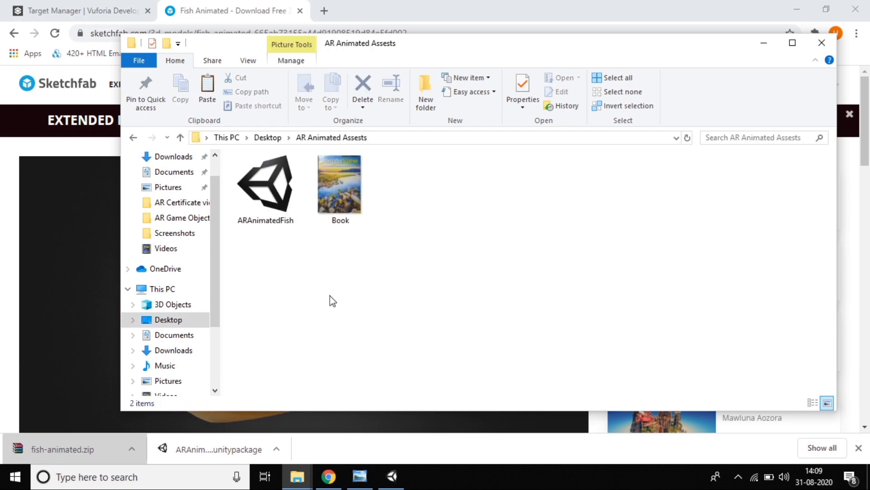
key("ctrl+v")
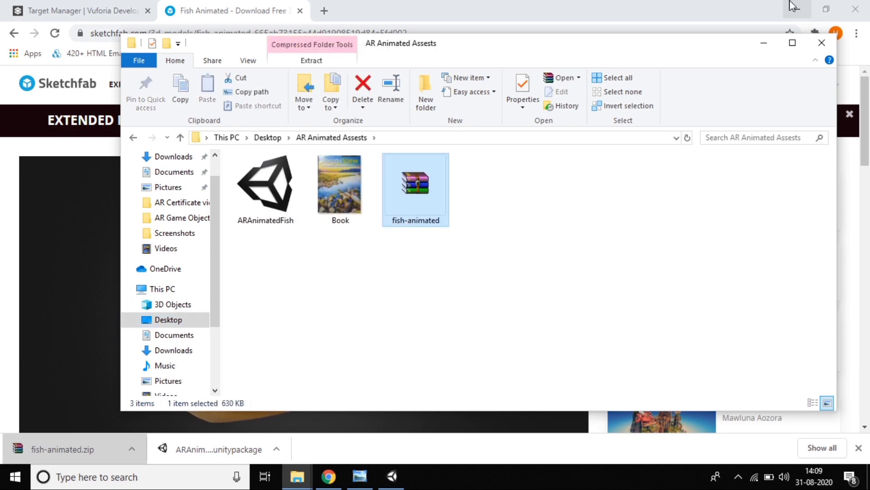
- Extract fish-animated.zip in place with the default settings
left_click(792, 43)
right_click(300, 156)
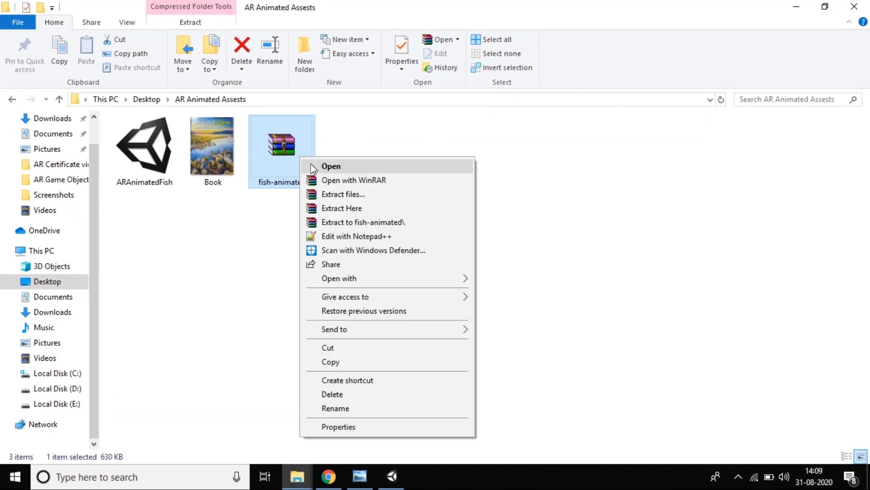
left_click(328, 193)
key("Return")
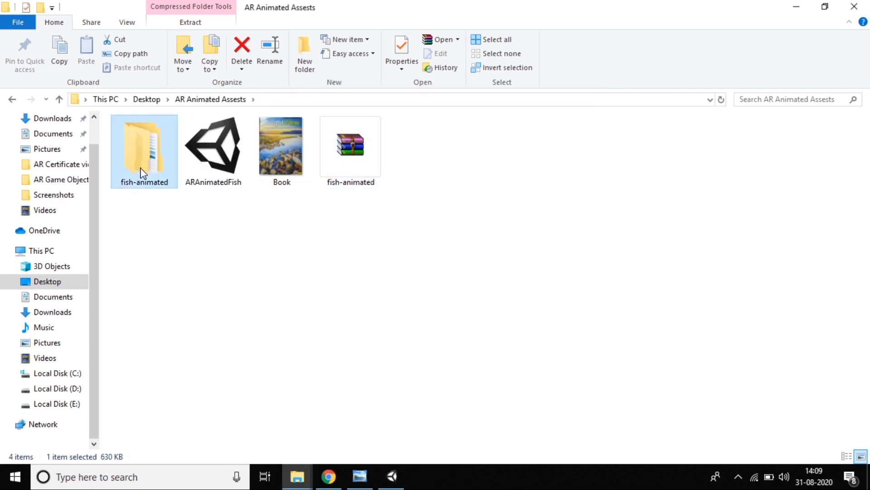
- Check the extracted fish-animated source folder in Large icons, then drag fish-animated toward Unity
double_click(139, 171)
left_click(861, 456)
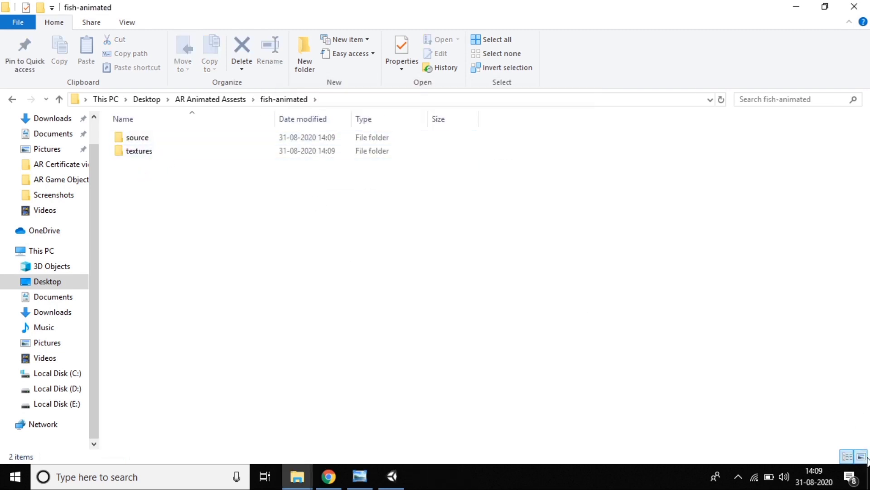
double_click(117, 170)
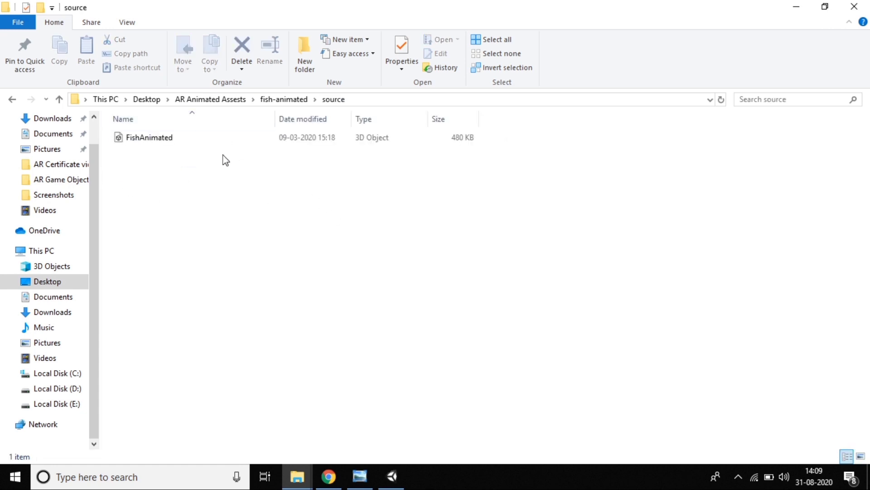
key("alt+Left")
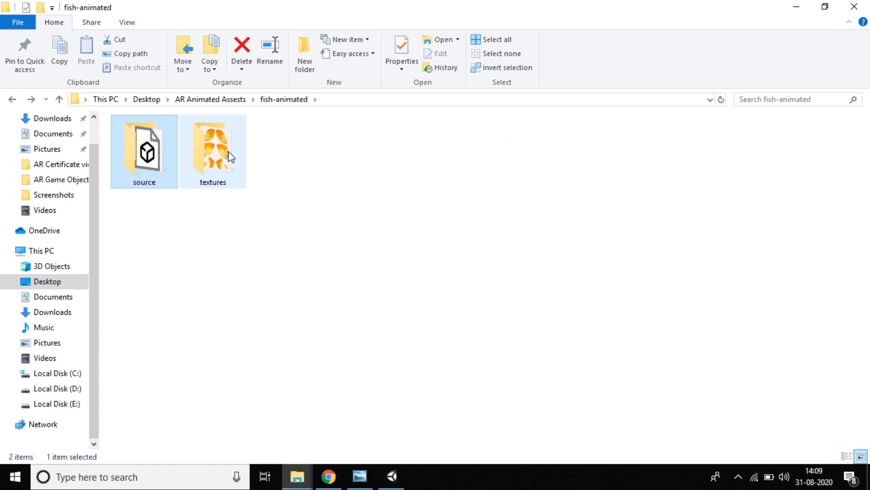
key("alt+Left")
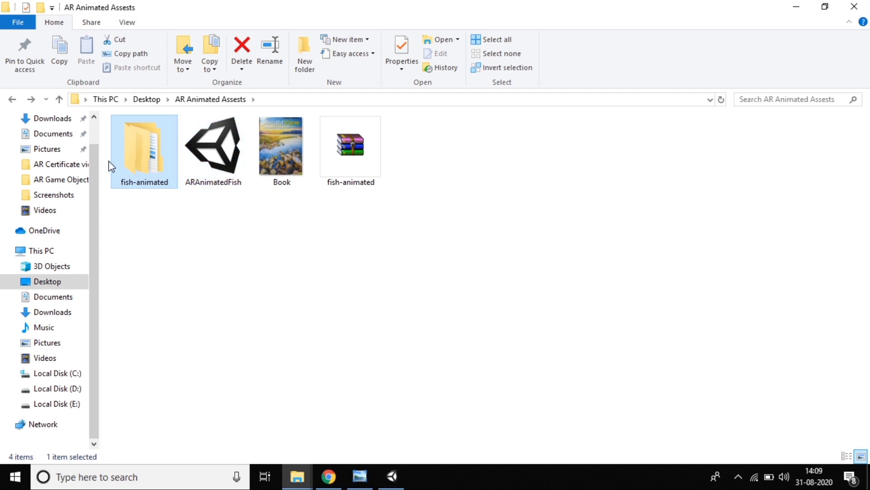
left_click_drag(136, 158, 19, 356)
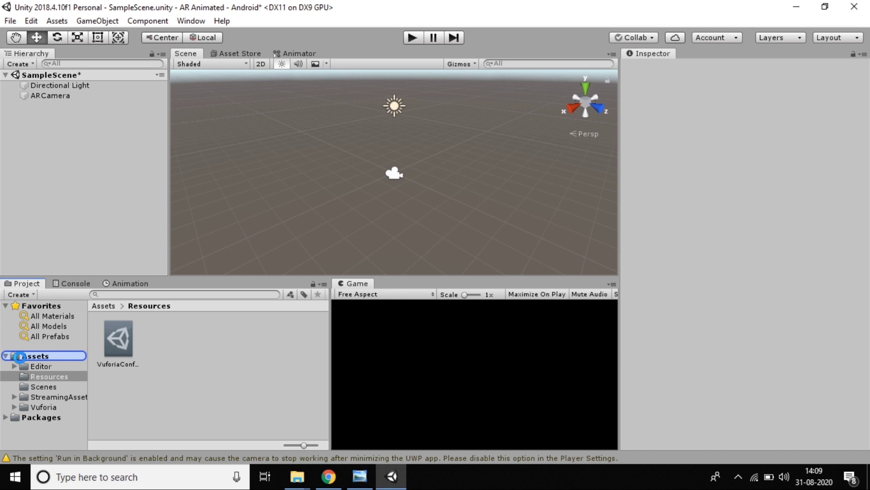
- Import the fish-animated folder into Assets and browse its source folder to check the model
left_click_drag(19, 356, 6, 358)
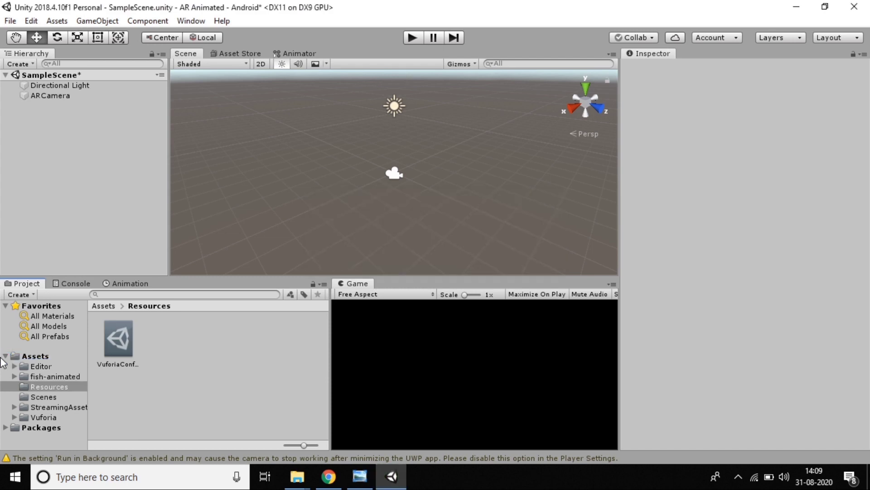
left_click(3, 357)
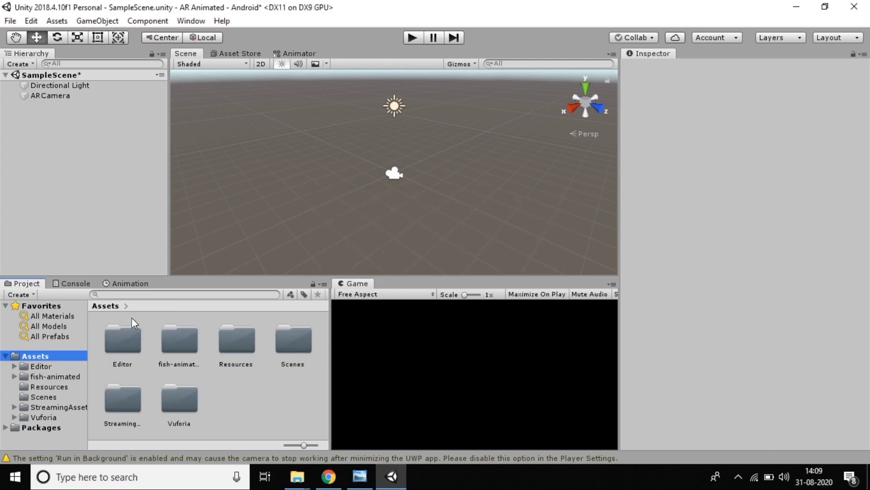
double_click(178, 344)
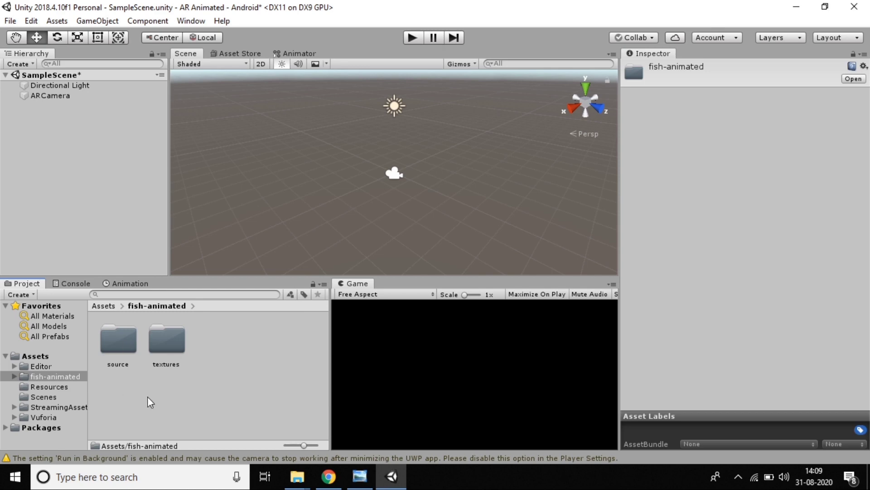
double_click(122, 345)
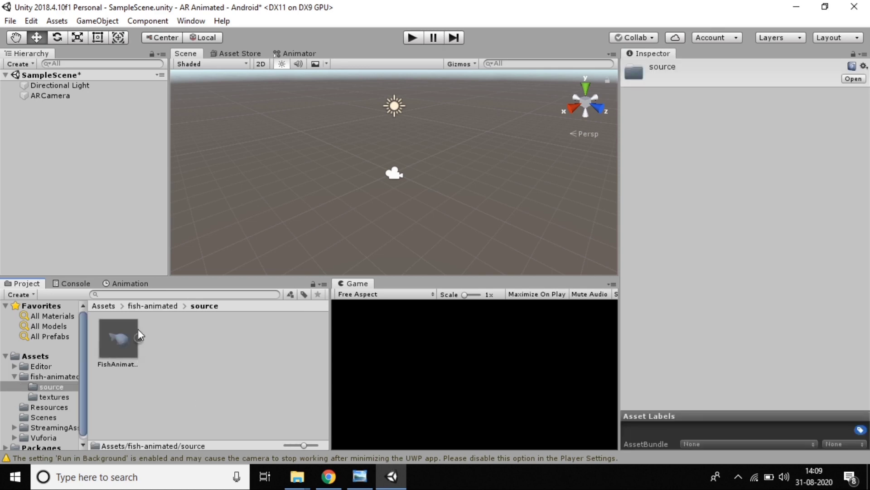
left_click(136, 306)
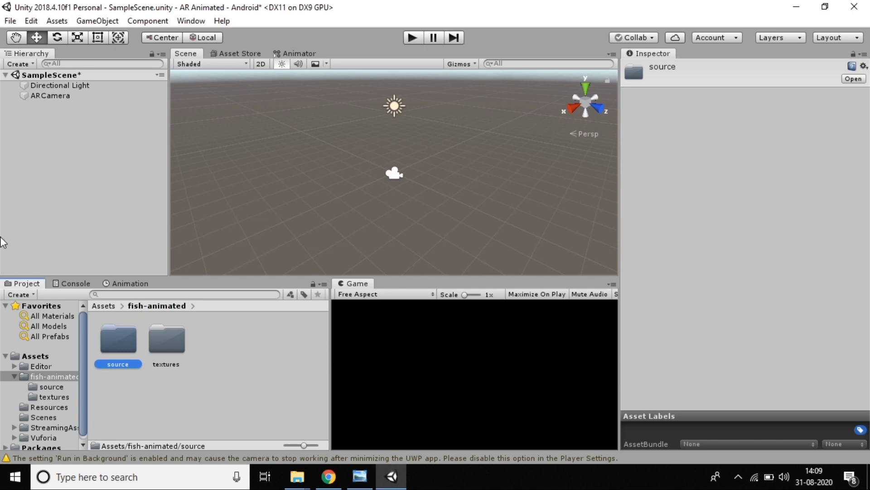
- Add a Vuforia Engine Image target to the scene, then select the ARCamera
right_click(21, 125)
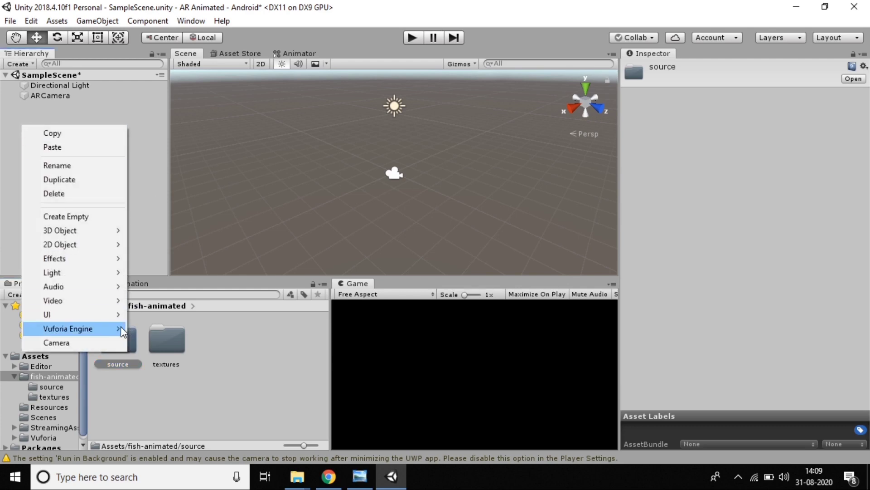
mouse_move(120, 327)
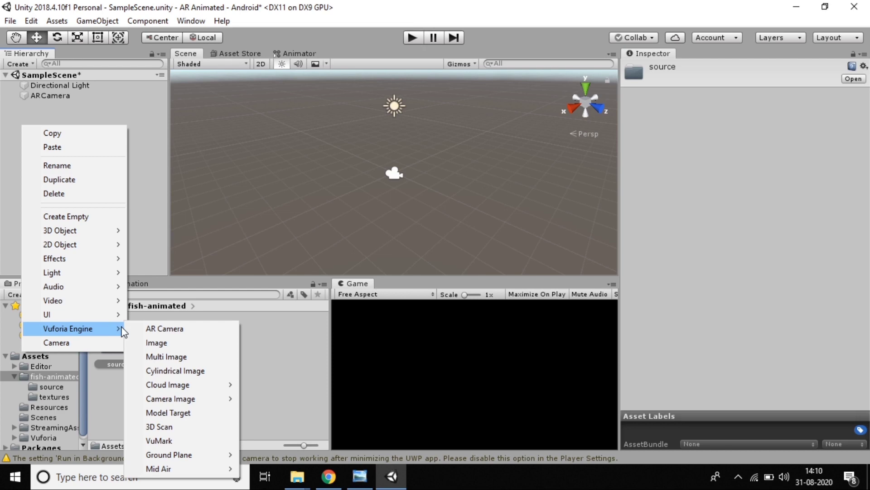
left_click(143, 342)
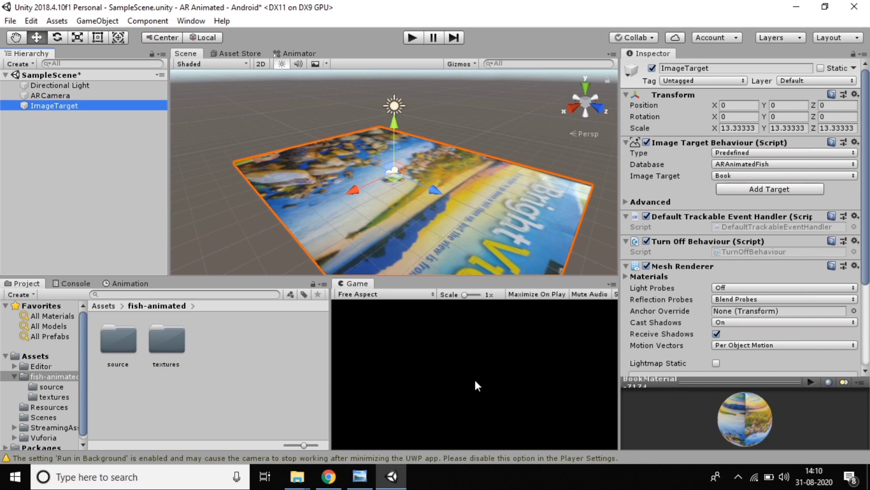
left_click(51, 96)
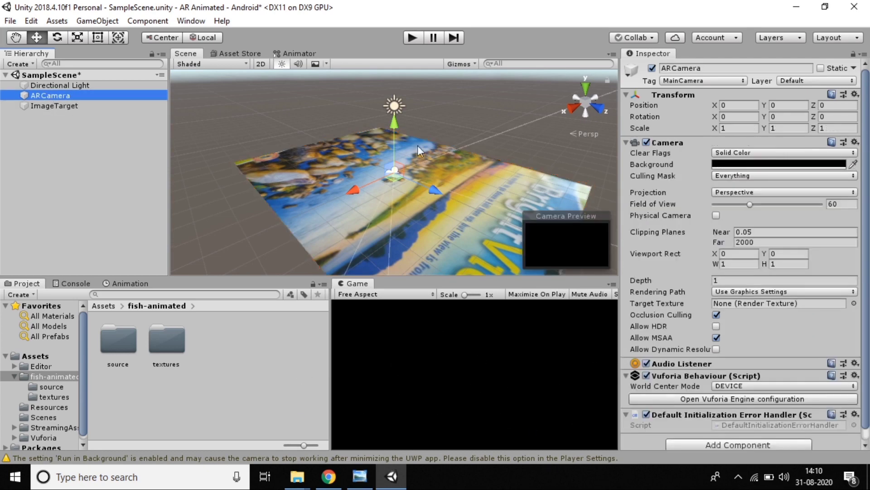
- Set the ARCamera's Rotation X to 90 and Position Y to 9
left_click(741, 117)
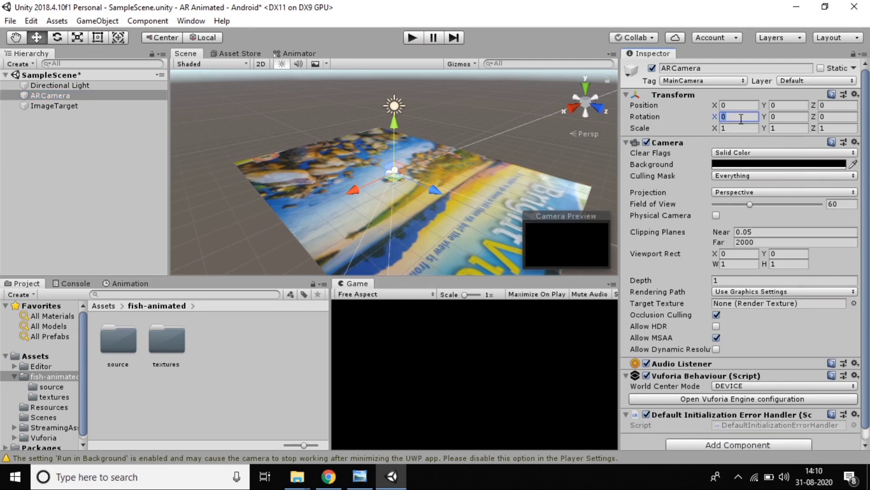
type("90")
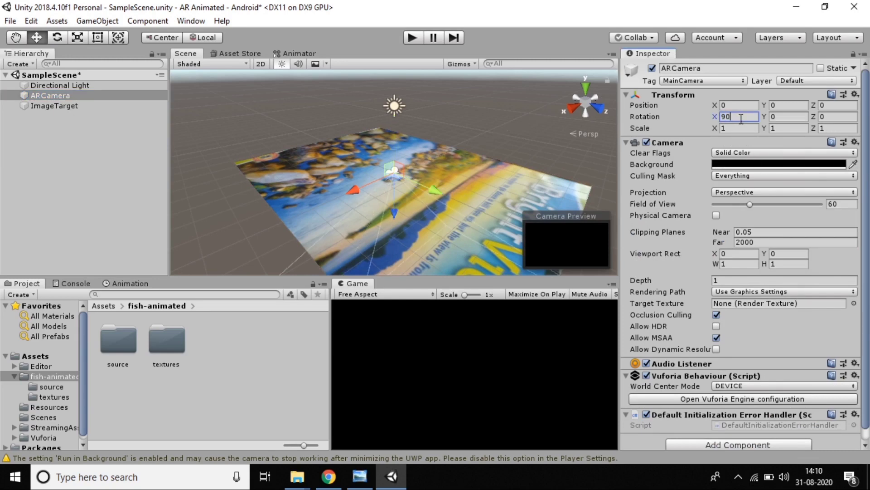
left_click(796, 104)
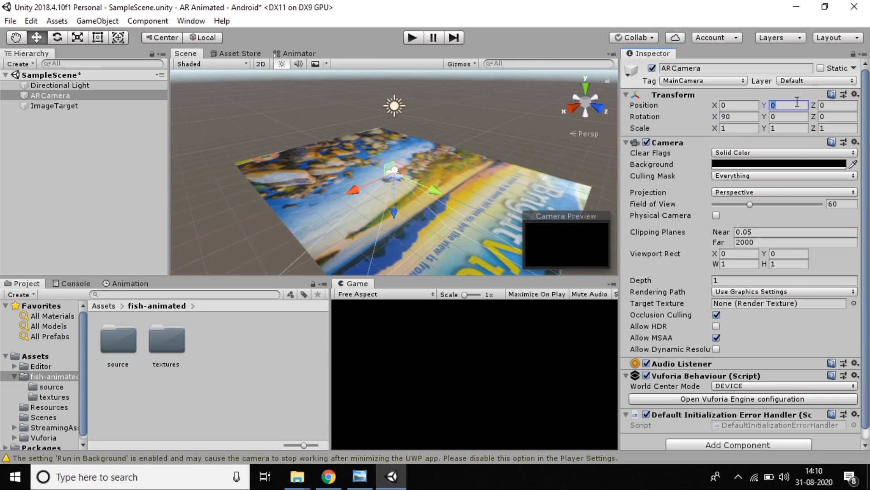
type("6")
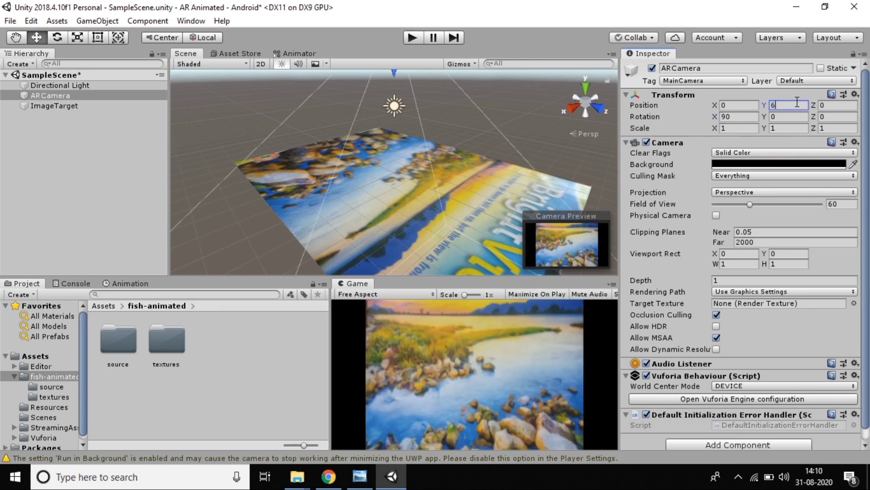
type("7")
key("BackSpace")
key("BackSpace")
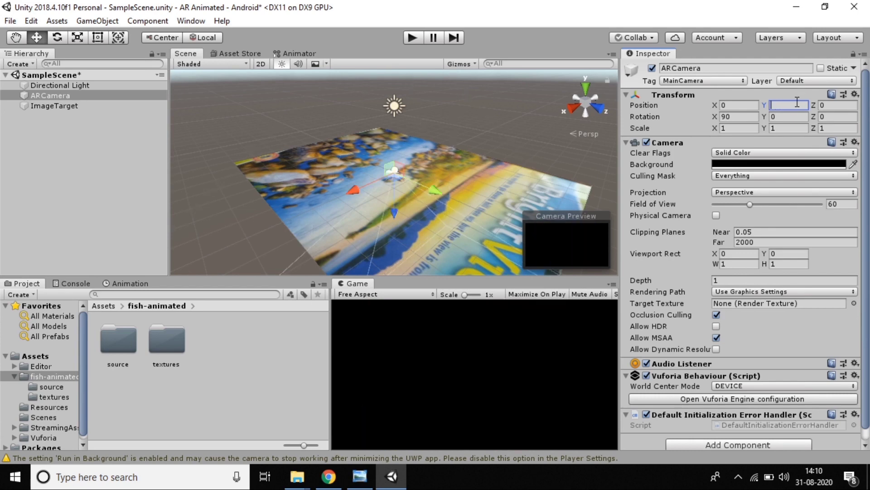
type("7")
key("BackSpace")
type("8")
key("BackSpace")
type("9")
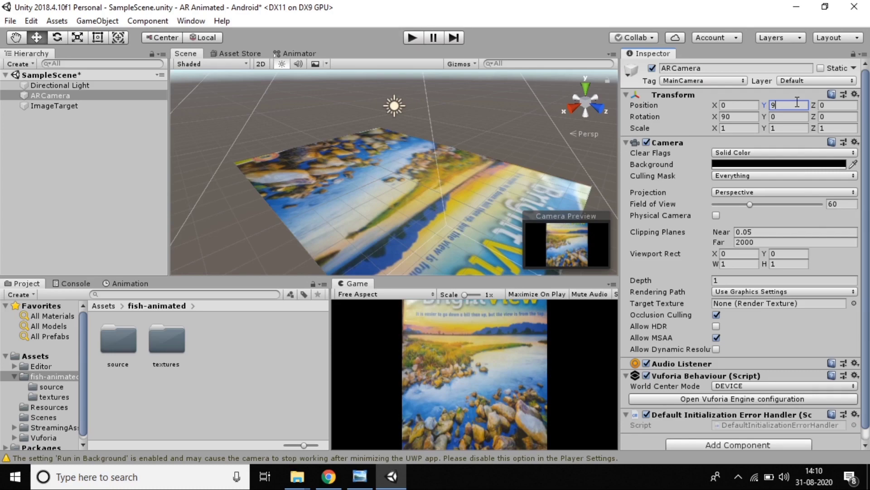
- Orbit the Scene view around the image target and glance at the Console before returning to Project
left_click_drag(311, 214, 517, 259, "alt")
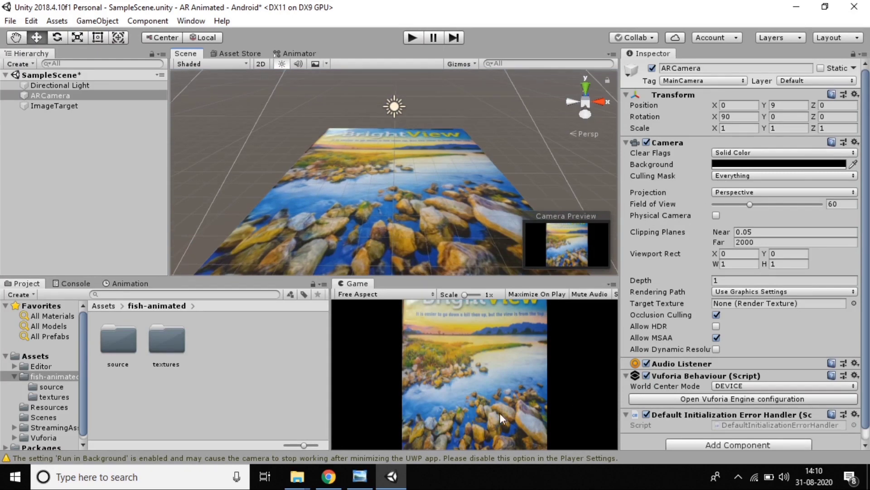
left_click(74, 286)
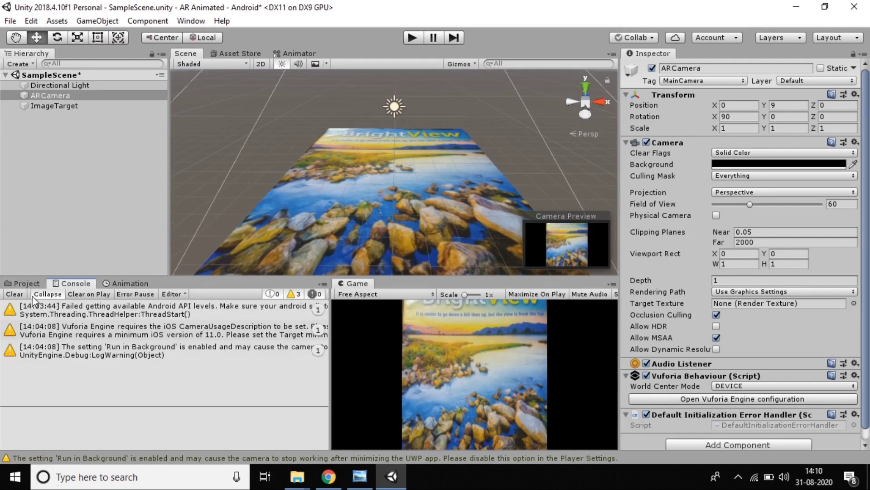
left_click(22, 284)
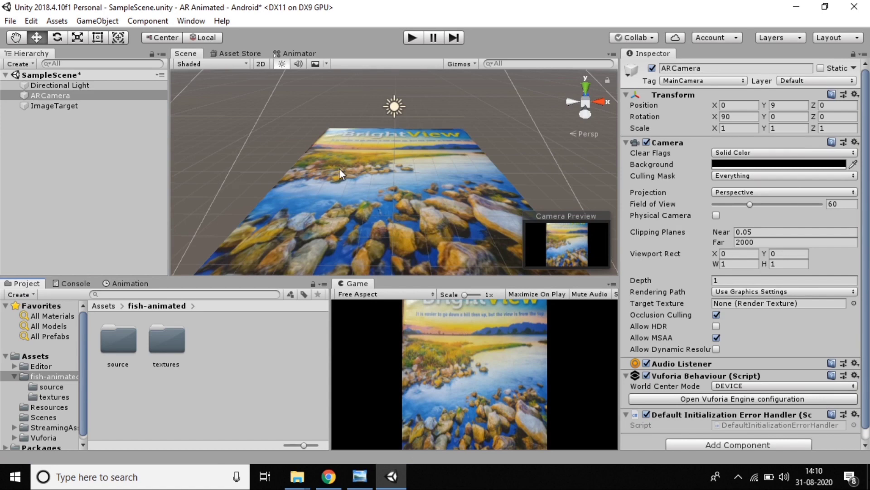
- Place the FishAnimated model from fish-animated/source into the scene, keeping its original name
left_click(105, 310)
double_click(183, 353)
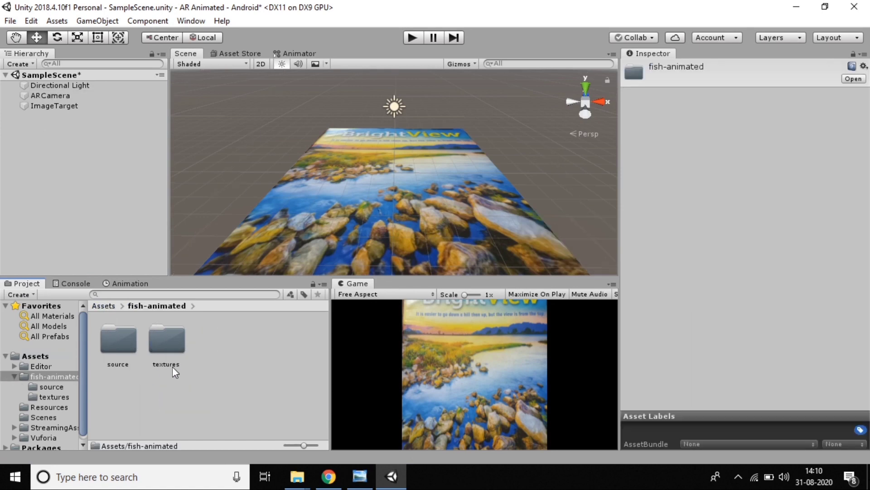
double_click(107, 343)
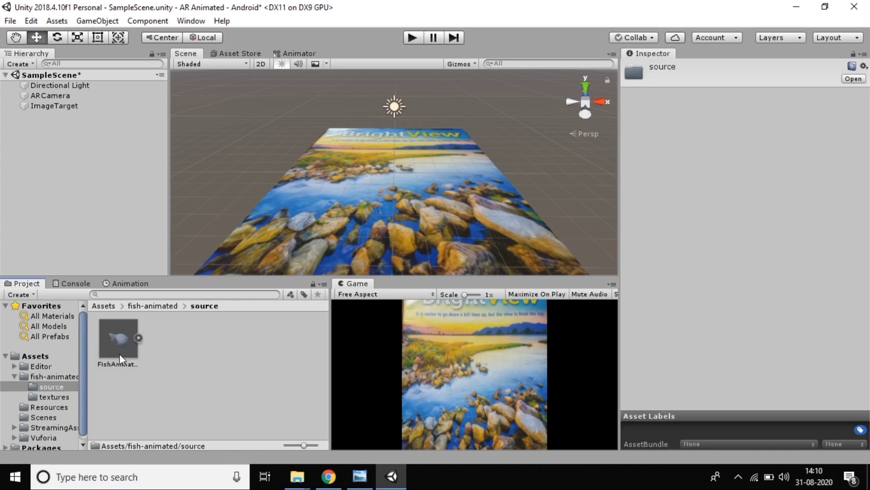
left_click_drag(85, 130, 84, 131)
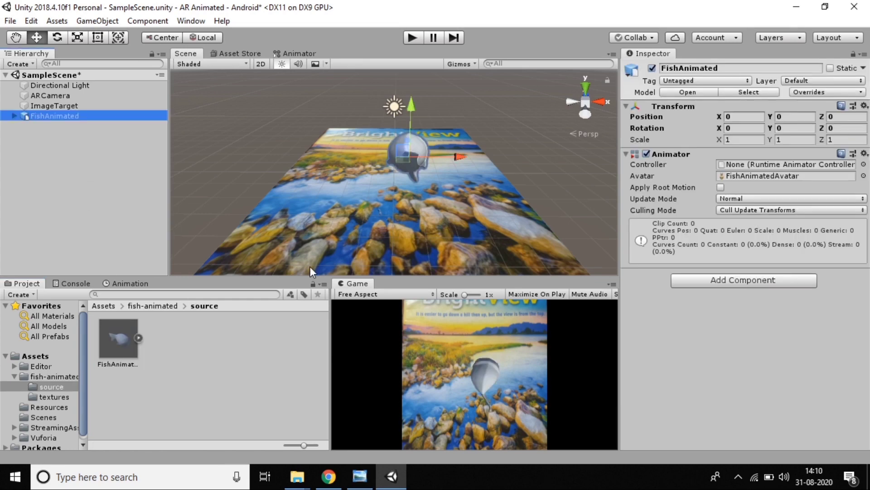
left_click(37, 116)
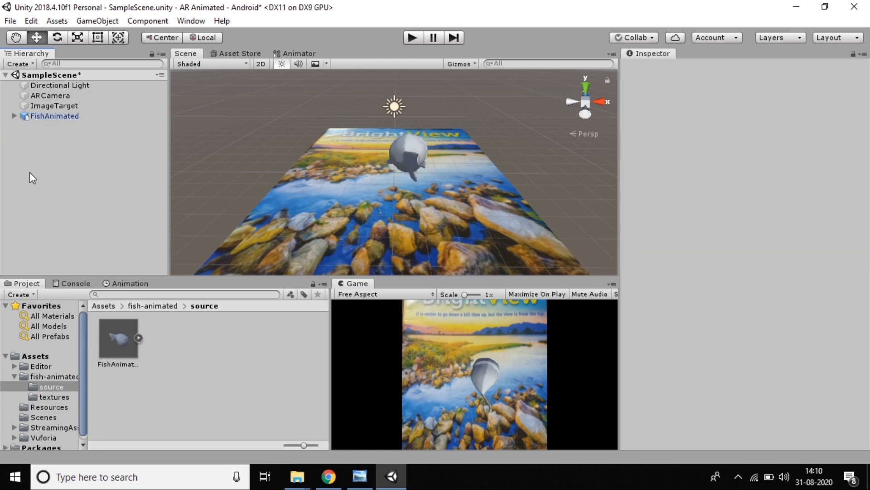
key("Return")
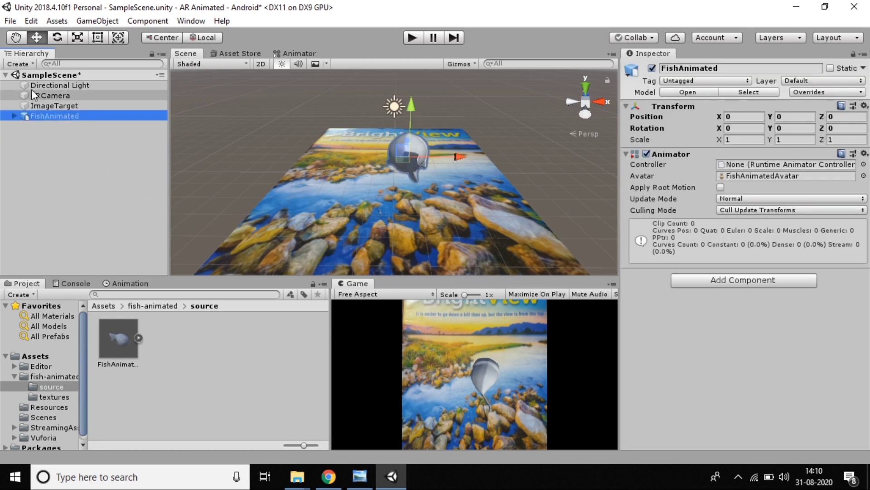
- Rotate the fish into a new orientation with the Rotate tool
left_click(56, 37)
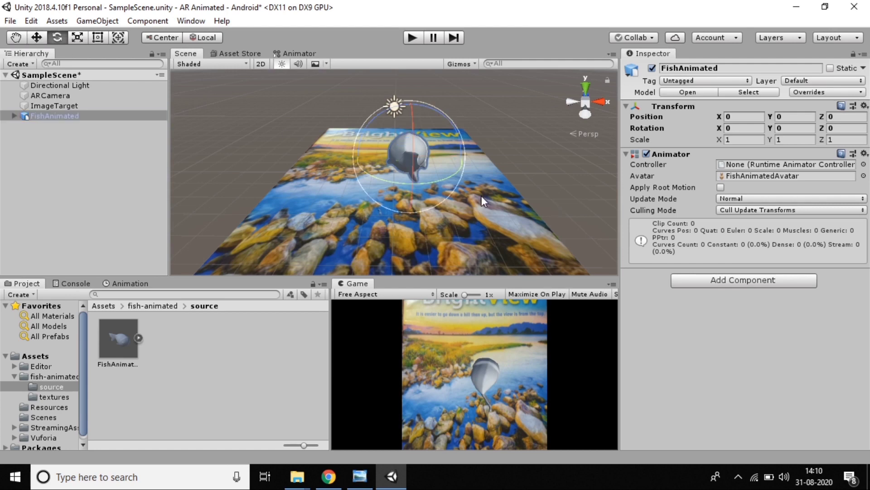
left_click_drag(480, 195, 435, 190)
left_click(138, 305)
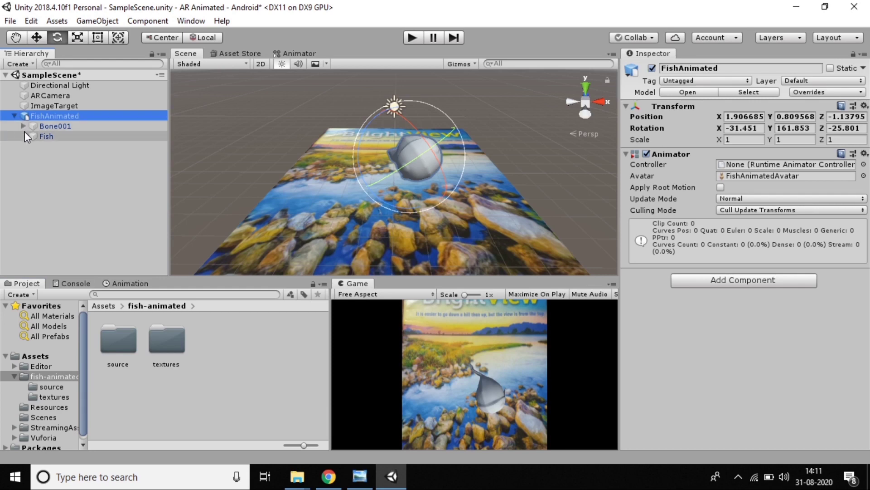
- Apply the fish texture from the textures folder to the Fish mesh
left_click(35, 137)
double_click(171, 341)
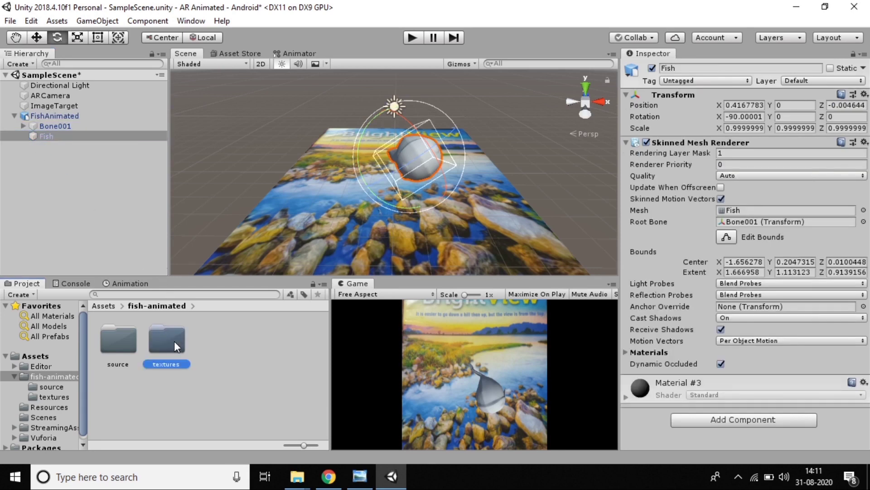
left_click_drag(119, 338, 69, 135)
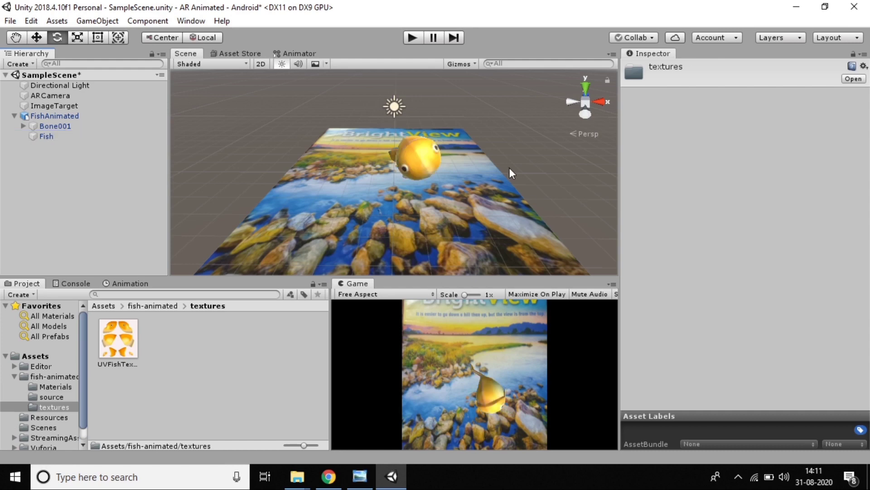
- Select the fish with the Move tool, orbit the view, and undo the last change
left_click(423, 164)
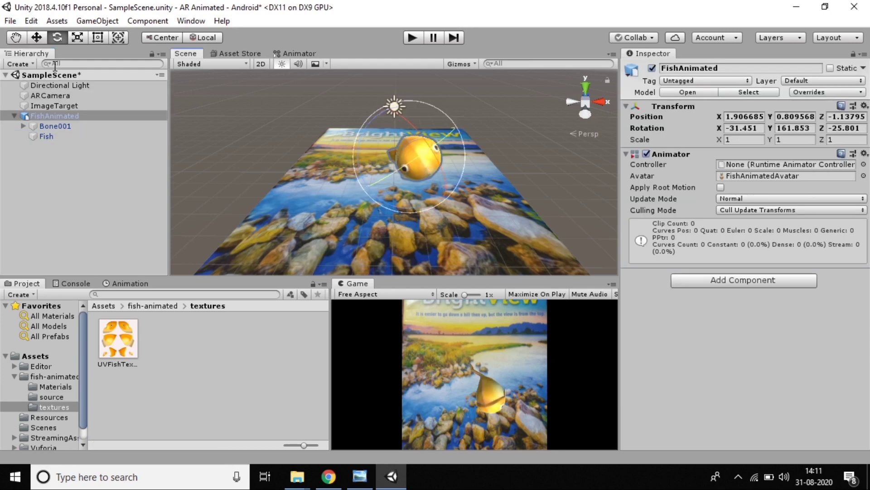
left_click(37, 39)
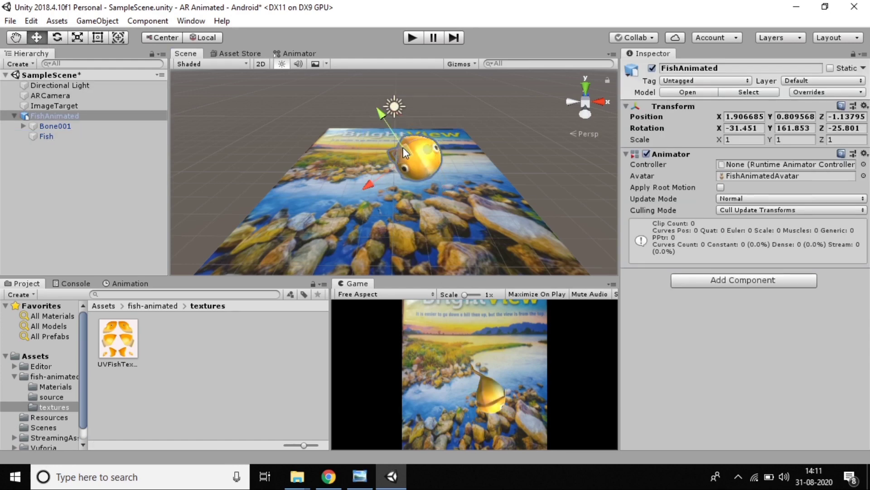
left_click_drag(403, 147, 382, 123, "alt")
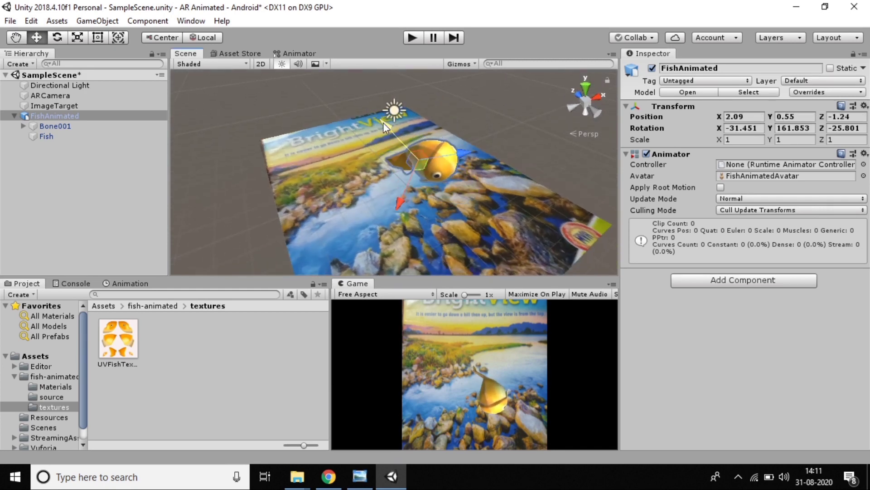
key("ctrl+z")
- Play-test the scene before and after the fish is parented to ImageTarget at scale 0.075
left_click(411, 39)
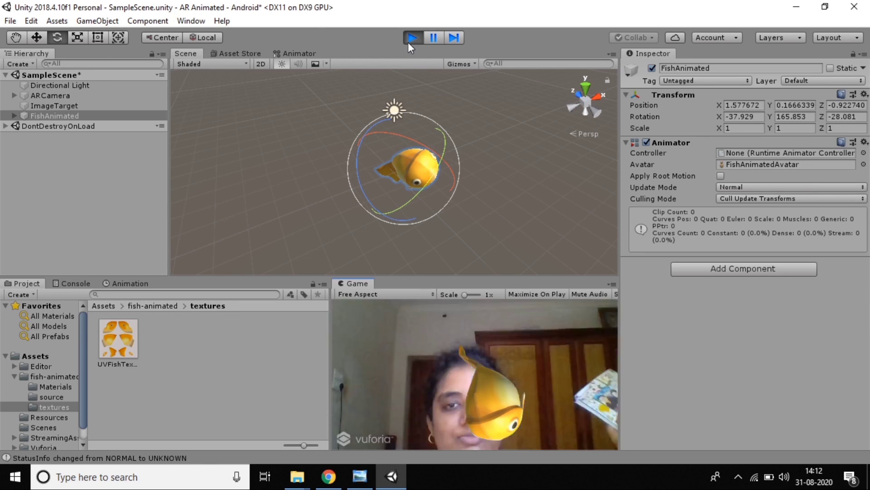
left_click(412, 38)
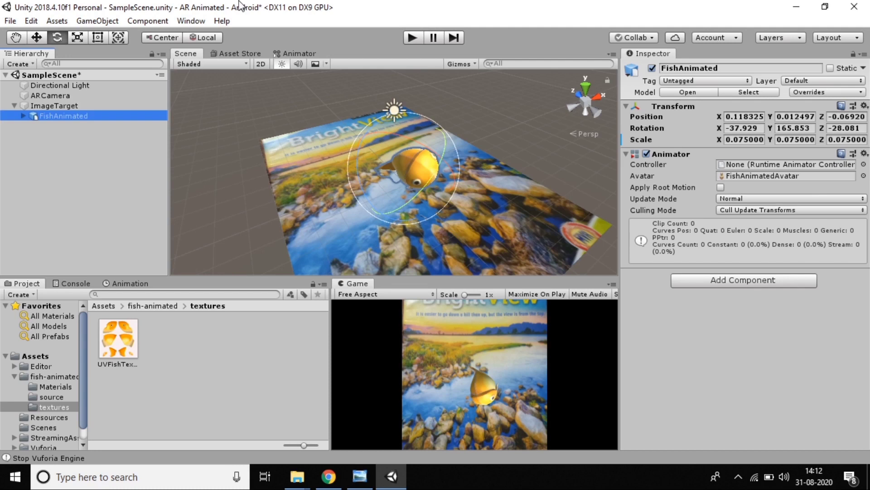
left_click(411, 37)
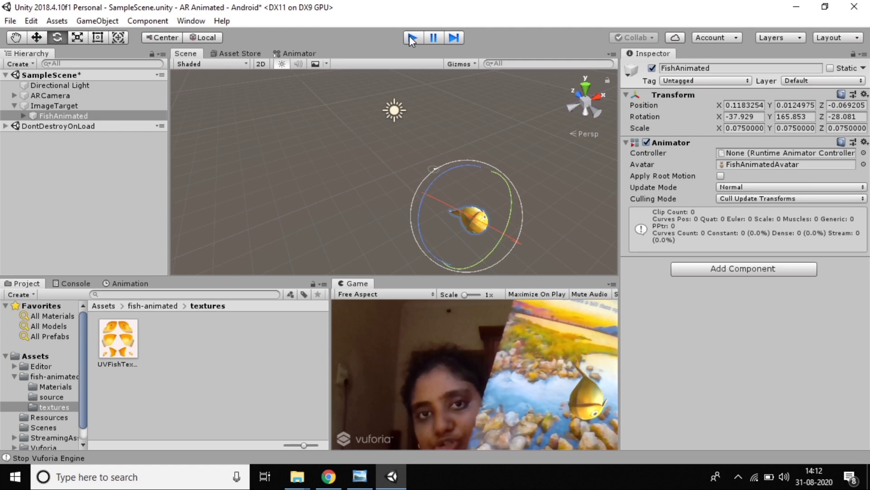
left_click(412, 37)
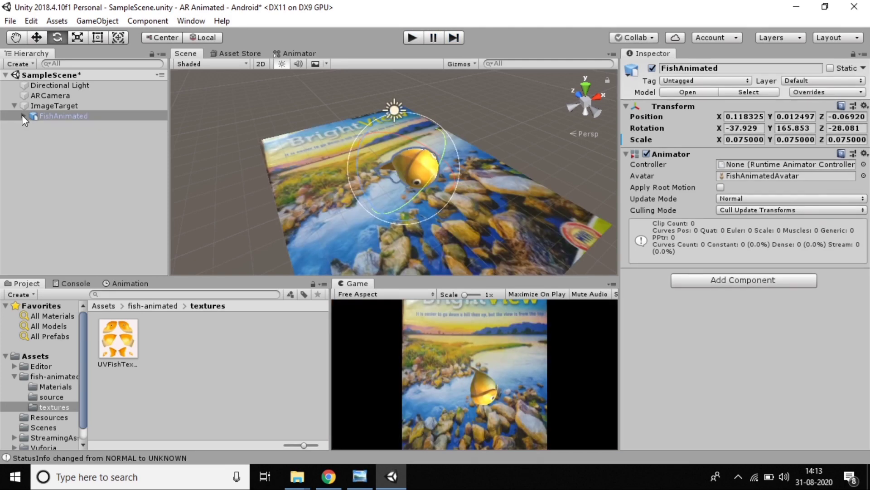
- Drag the Take 001 clip from the FishAnimated model onto FishAnimated in the Hierarchy
left_click(21, 115)
left_click(153, 305)
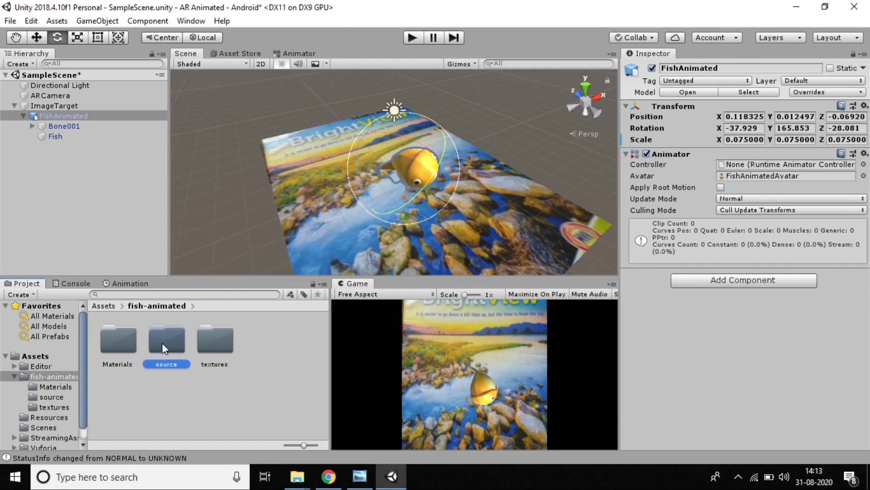
double_click(162, 343)
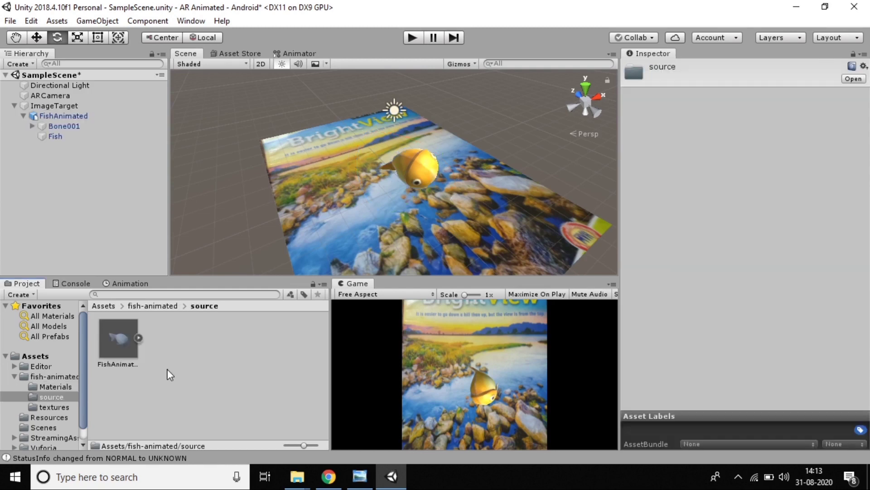
left_click(138, 337)
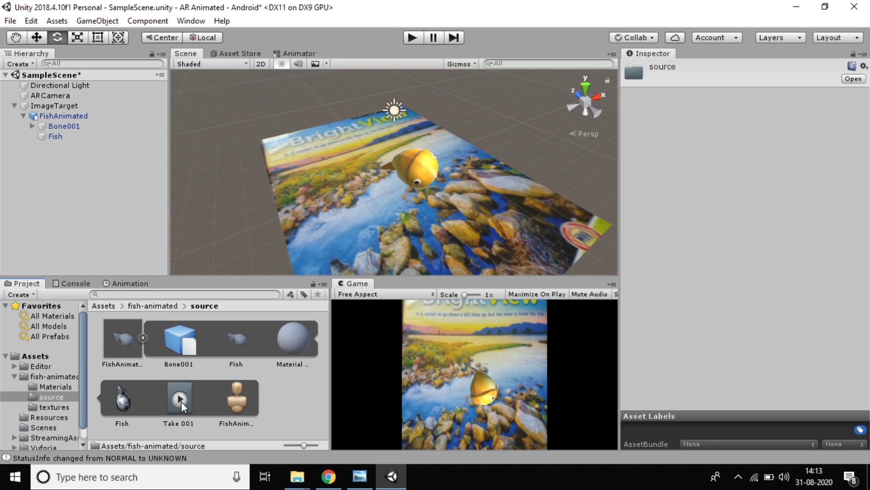
left_click_drag(181, 401, 105, 116)
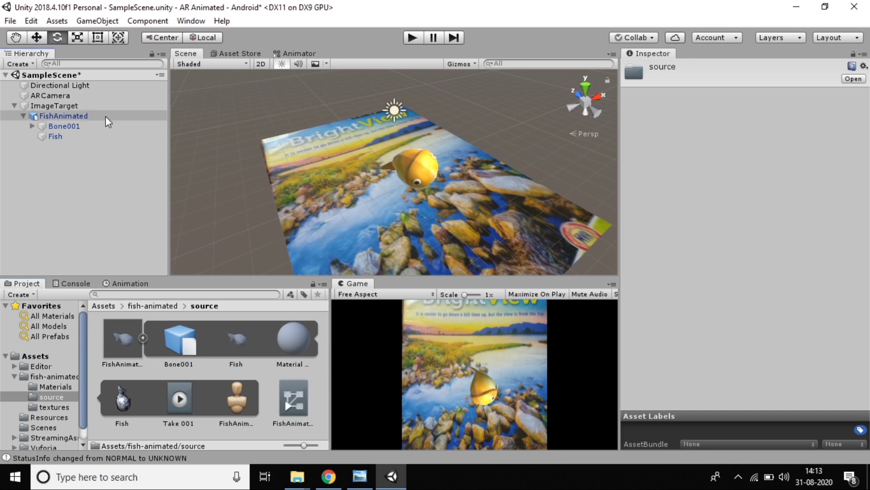
left_click(105, 116)
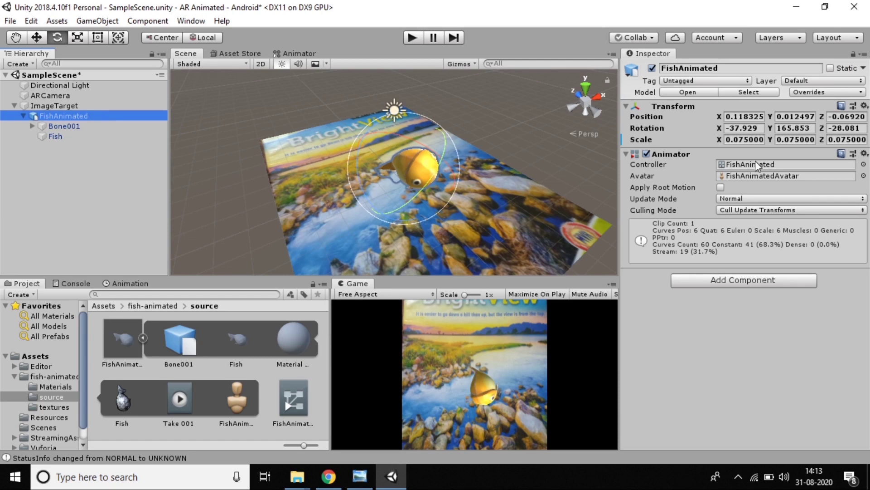
- Locate the new FishAnimated controller asset and play the scene to watch the fish animate
left_click(285, 401)
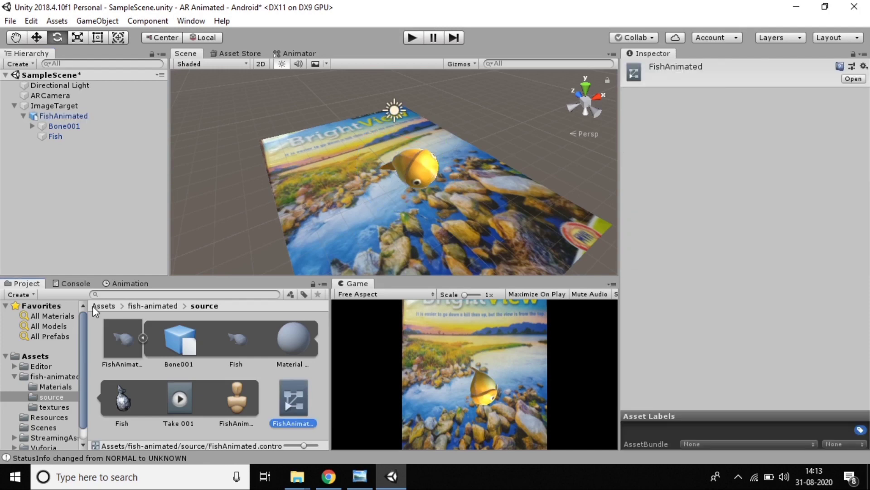
left_click(63, 115)
left_click(413, 38)
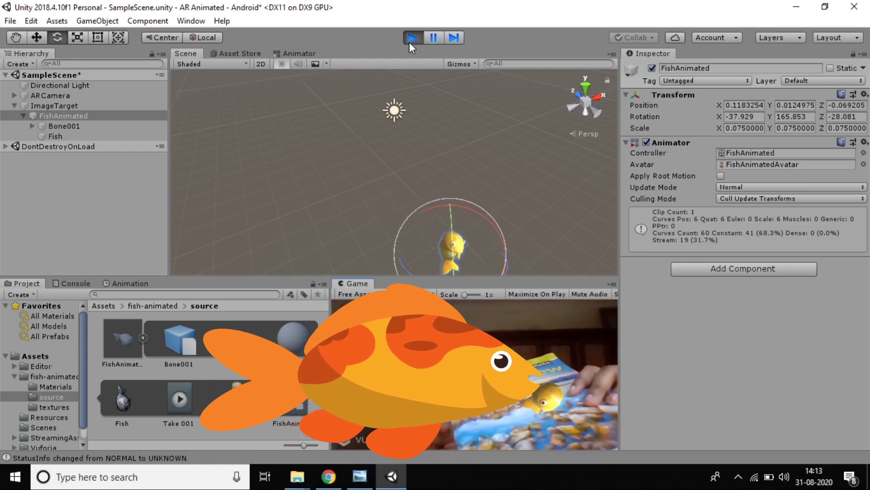
- Stop play and enable Loop Time and Loop Pose for Take 001 in the model's Animation import settings
left_click(411, 37)
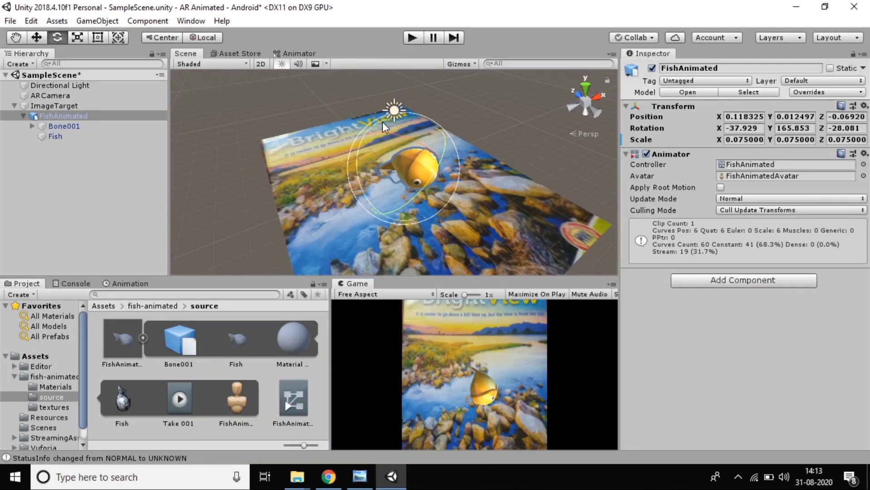
left_click(53, 116)
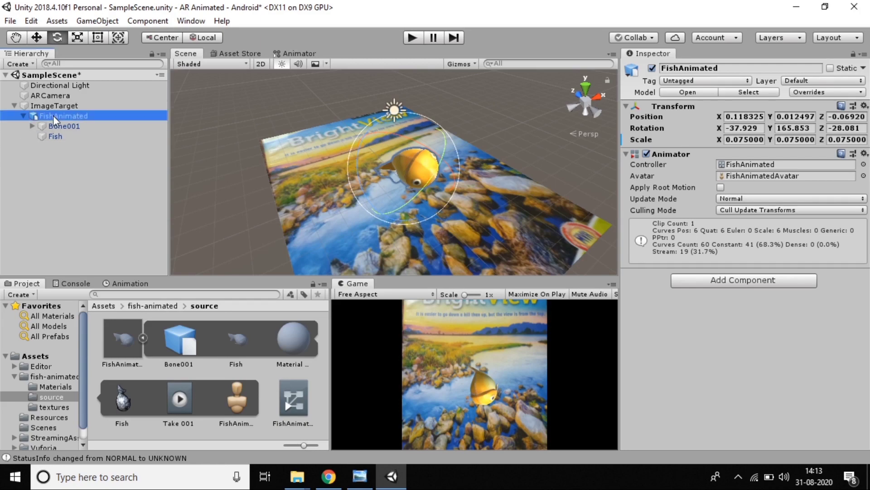
left_click(752, 93)
scroll(774, 178, "down", 5)
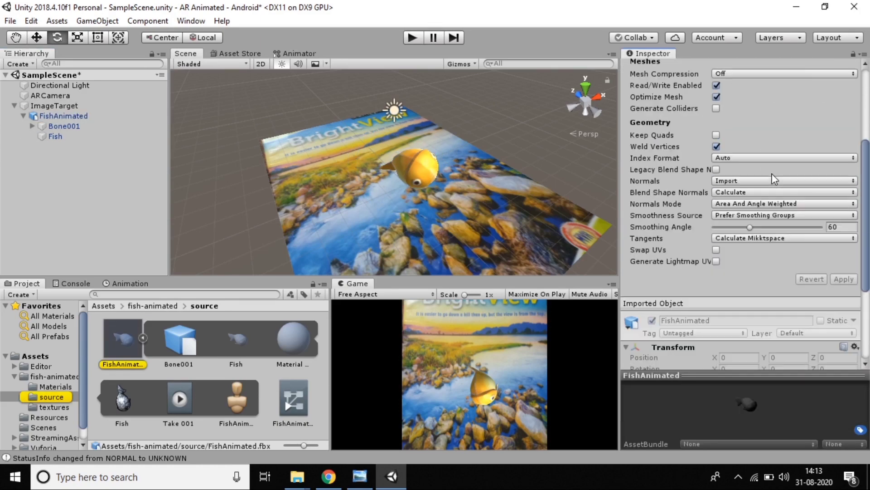
scroll(775, 178, "up", 5)
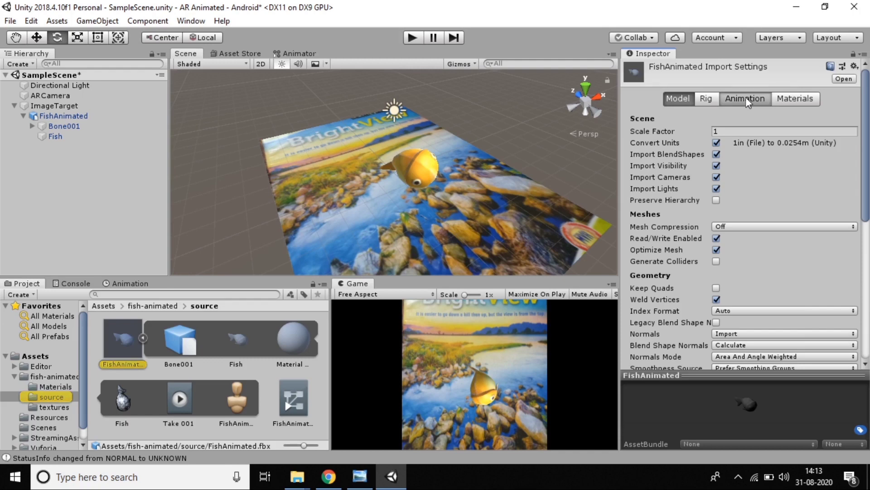
left_click(747, 98)
scroll(746, 103, "down", 5)
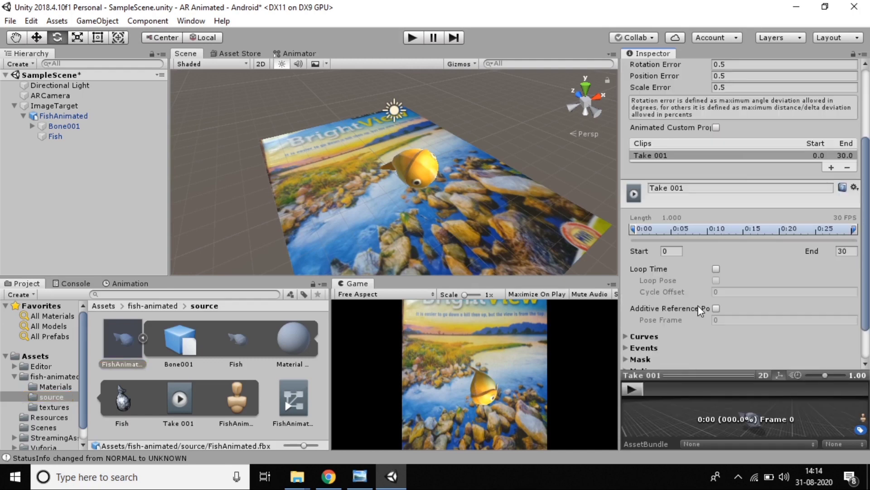
left_click(716, 269)
left_click(716, 280)
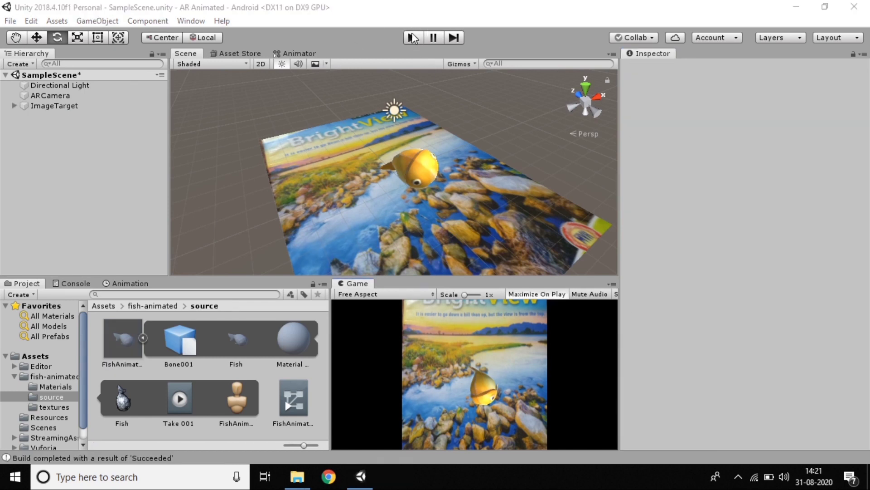
- Play-test the looping fish twice on the webcam-tracked book, then show the Console and File Explorer
left_click(410, 38)
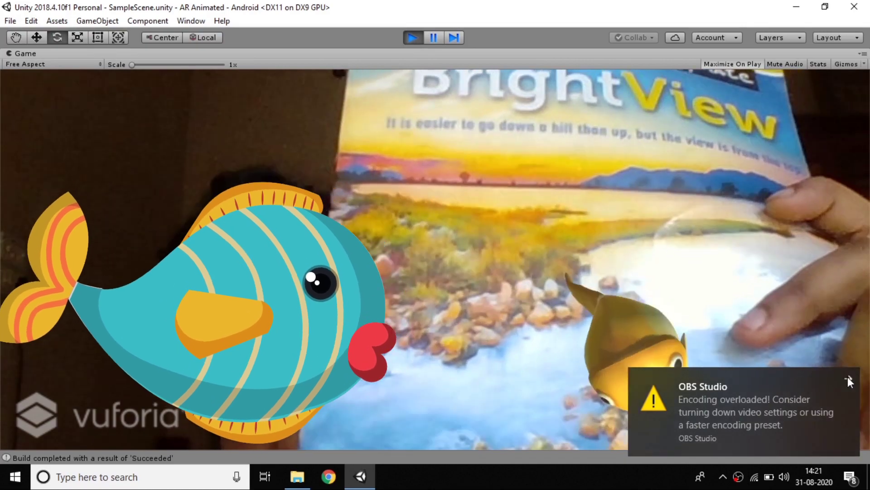
left_click(848, 376)
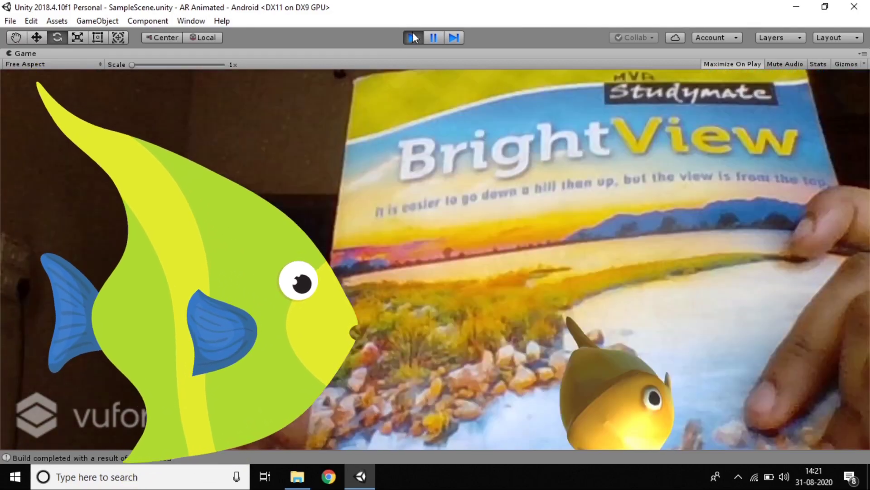
left_click(412, 37)
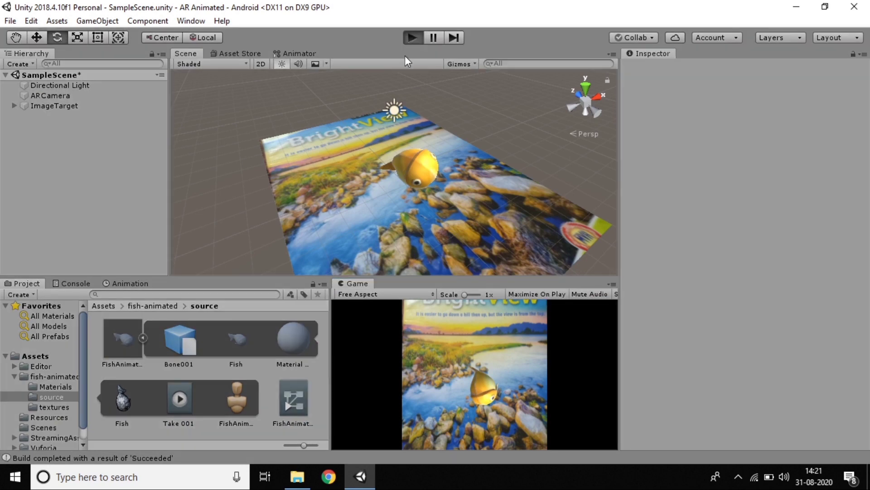
key("ctrl+p")
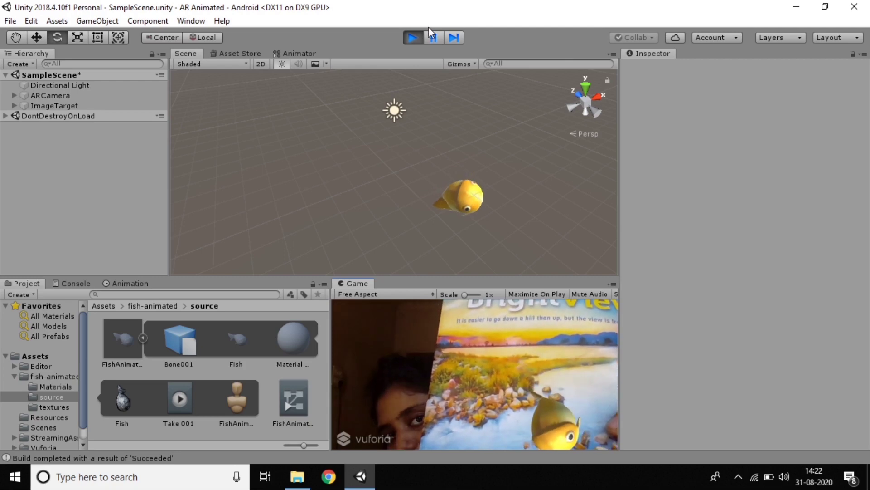
left_click(413, 37)
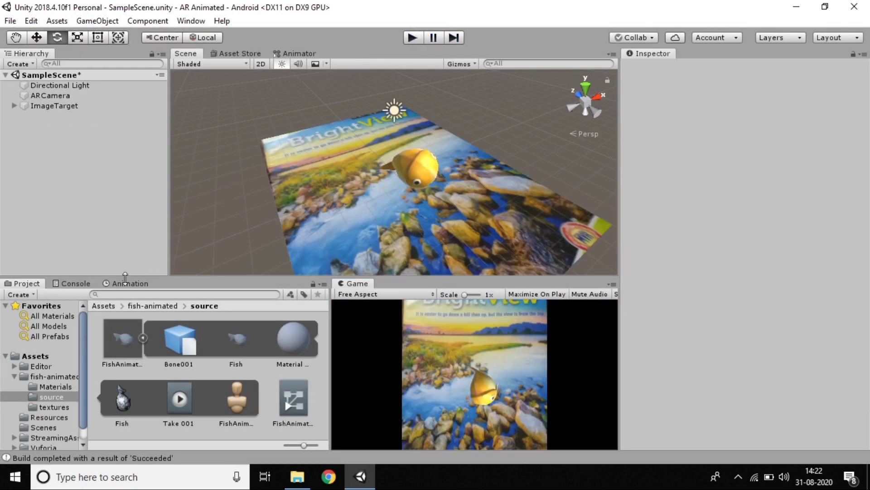
left_click(70, 284)
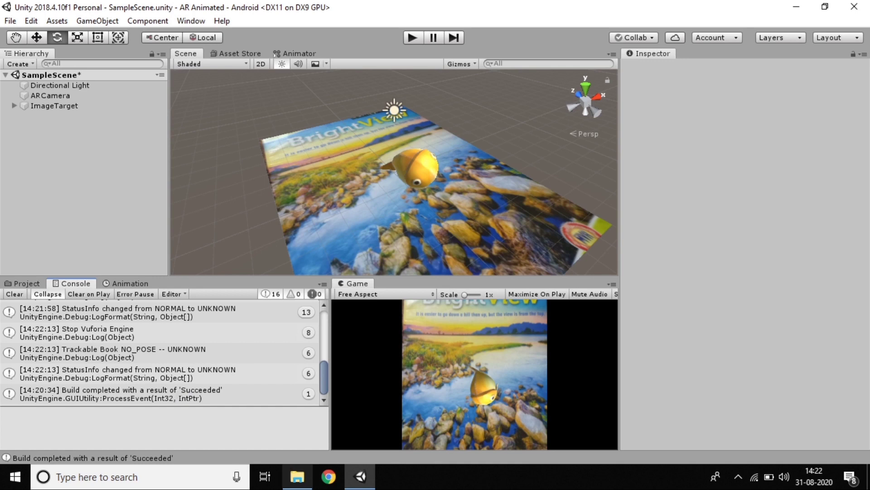
left_click(298, 475)
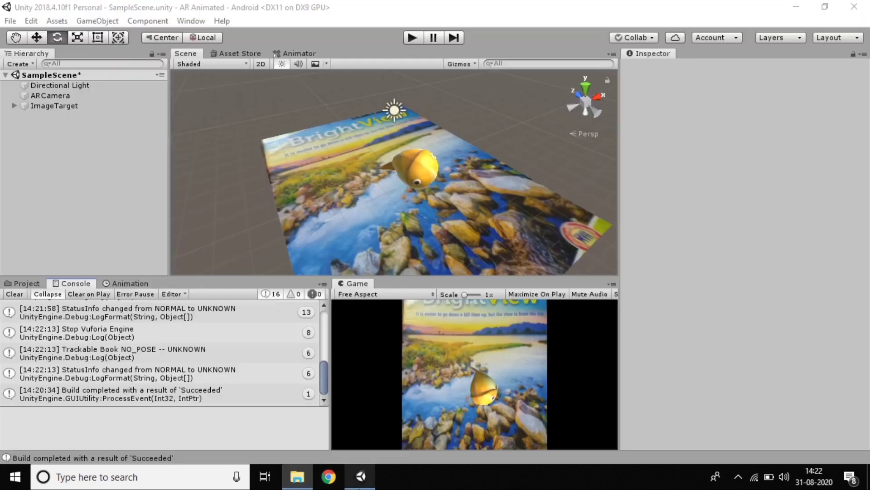
- Bring the Unity editor back to the front from the taskbar
left_click(348, 483)
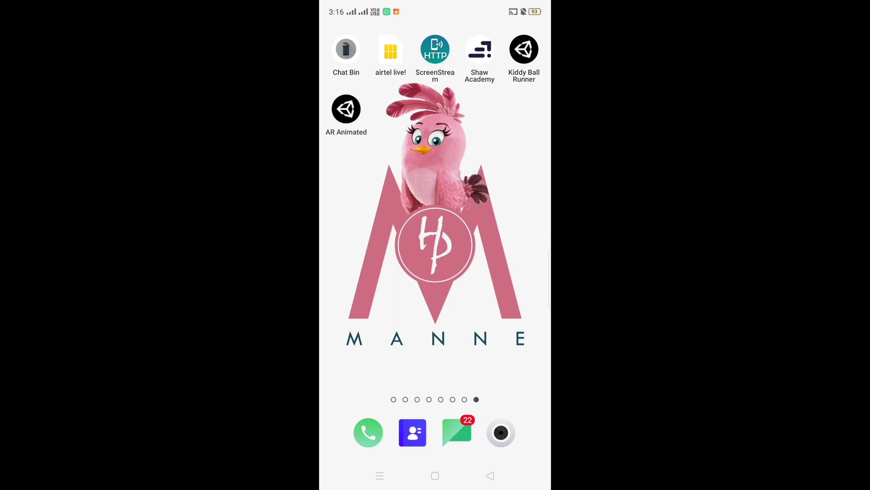
- Launch the AR Animated app on the phone, then pull the notification shade down and back up
left_click(346, 108)
left_click_drag(435, 3, 435, 233)
left_click_drag(435, 390, 436, 90)
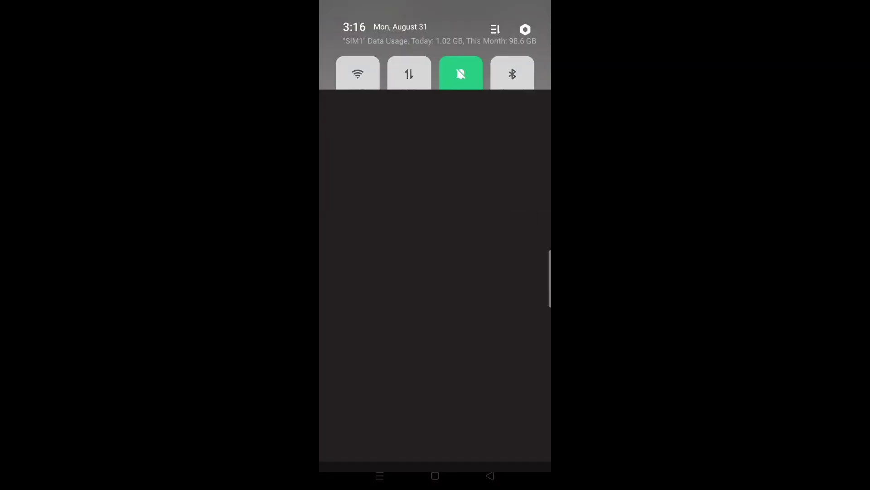